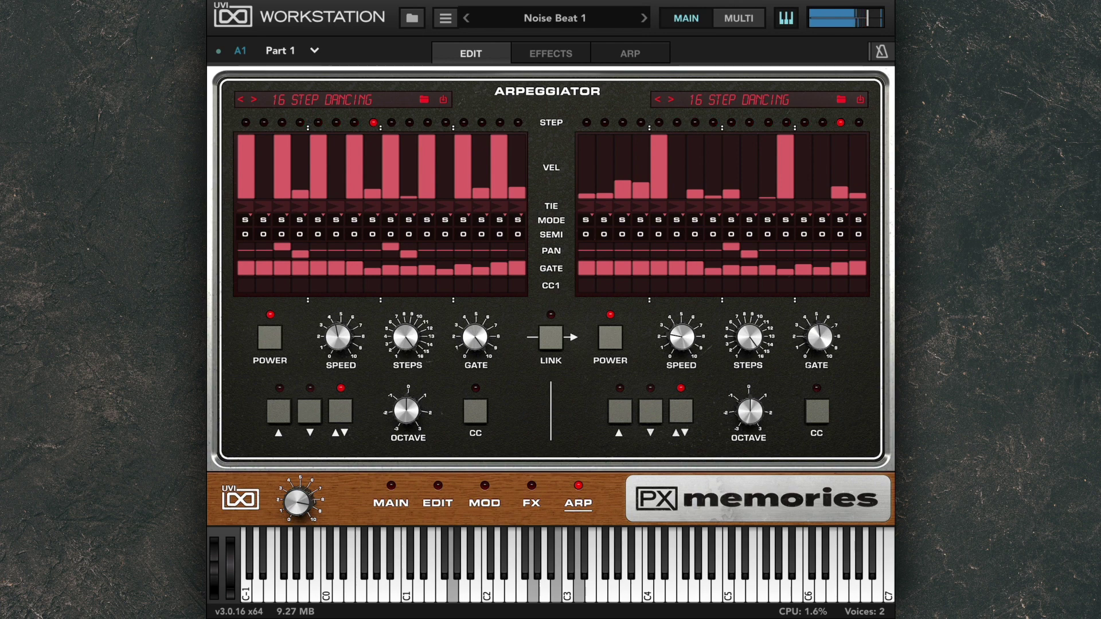
# Step: Browse the PX Memories categories down to Polysynth and load the Lil Poly preset
pyautogui.click(412, 18)
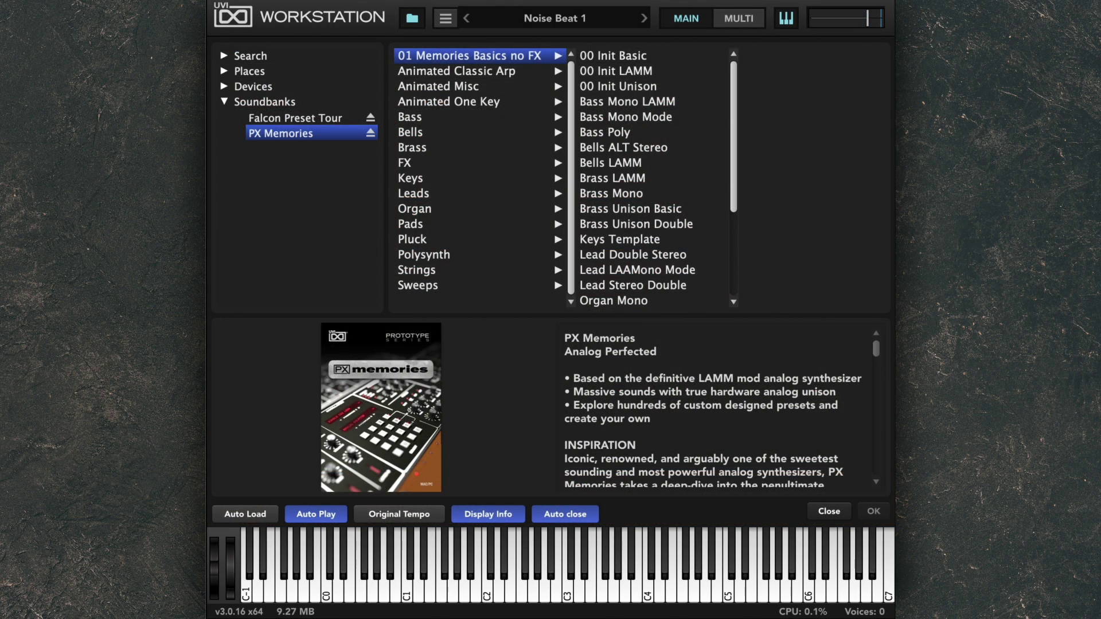
pyautogui.click(457, 70)
pyautogui.click(438, 86)
pyautogui.click(448, 102)
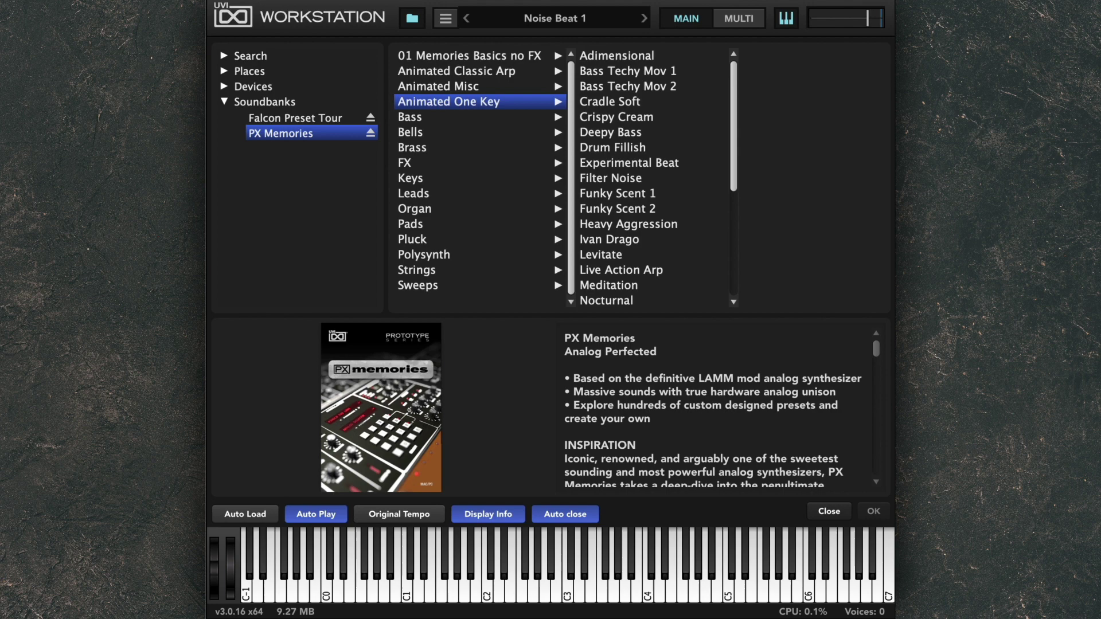
pyautogui.click(410, 116)
pyautogui.click(410, 132)
pyautogui.click(412, 148)
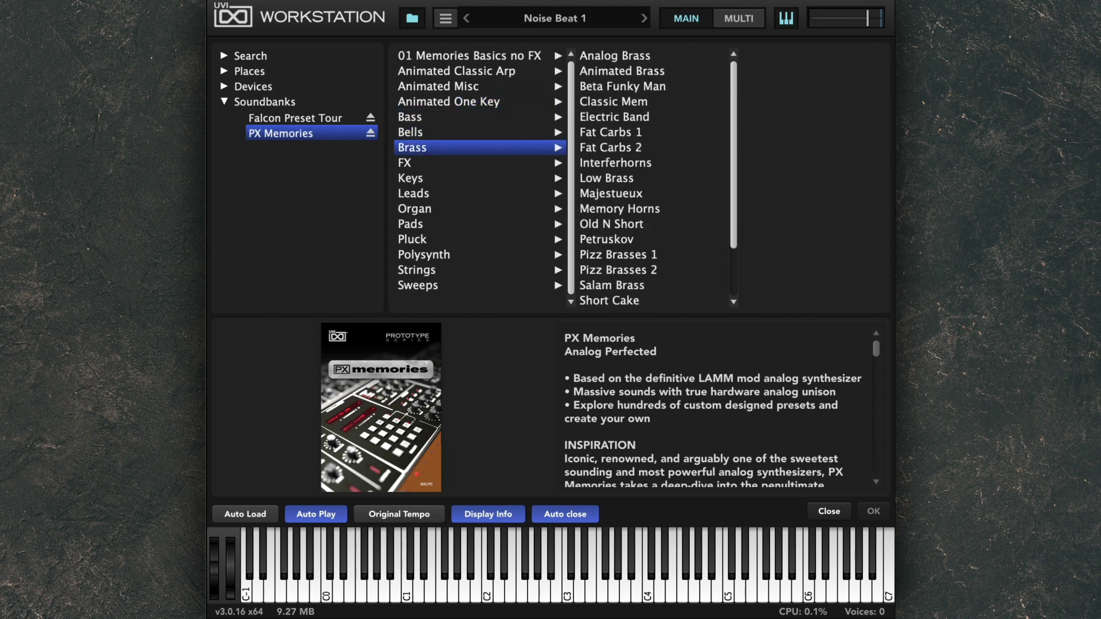
pyautogui.click(404, 163)
pyautogui.click(410, 179)
pyautogui.click(413, 193)
pyautogui.click(414, 209)
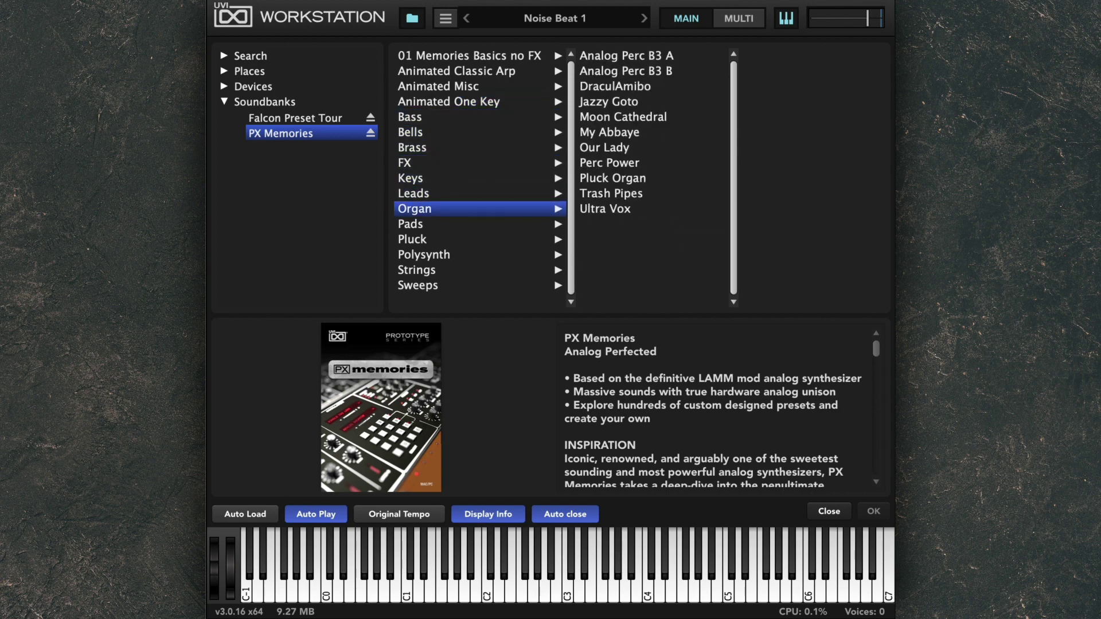
pyautogui.click(410, 223)
pyautogui.click(411, 239)
pyautogui.click(424, 254)
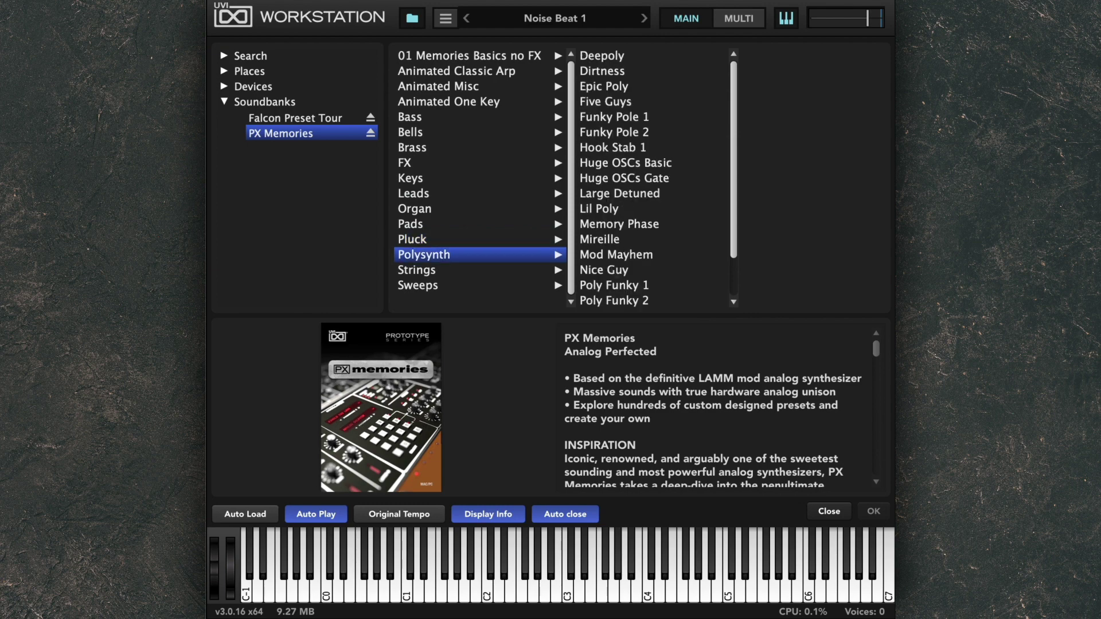
pyautogui.doubleClick(657, 209)
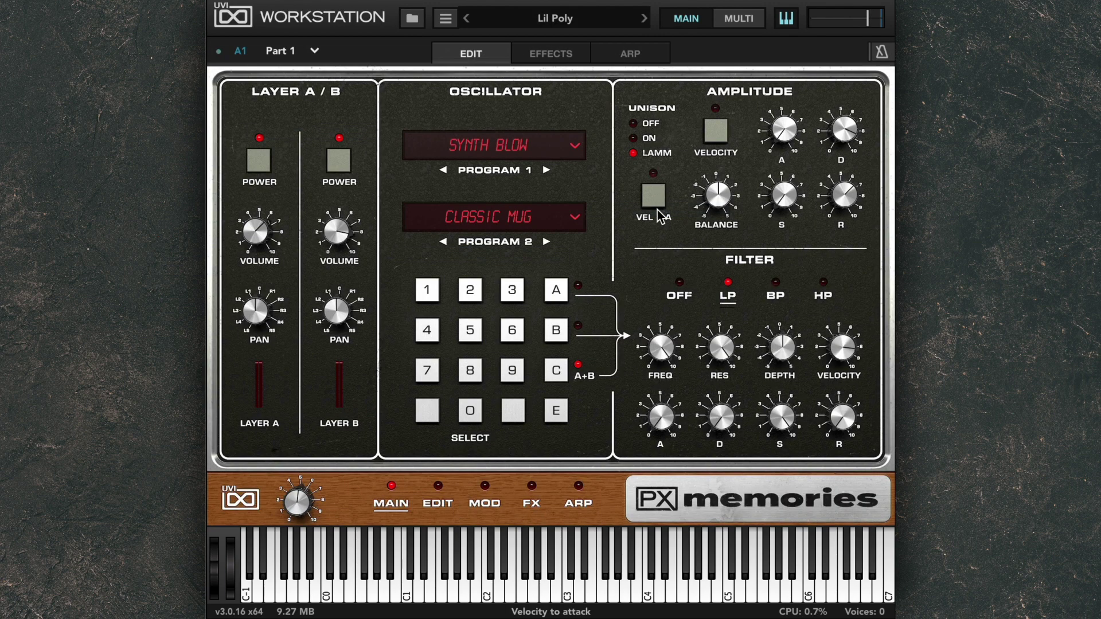
# Step: Set Program 2 to the Pluck > Analog Pluck 1 sound
pyautogui.click(539, 214)
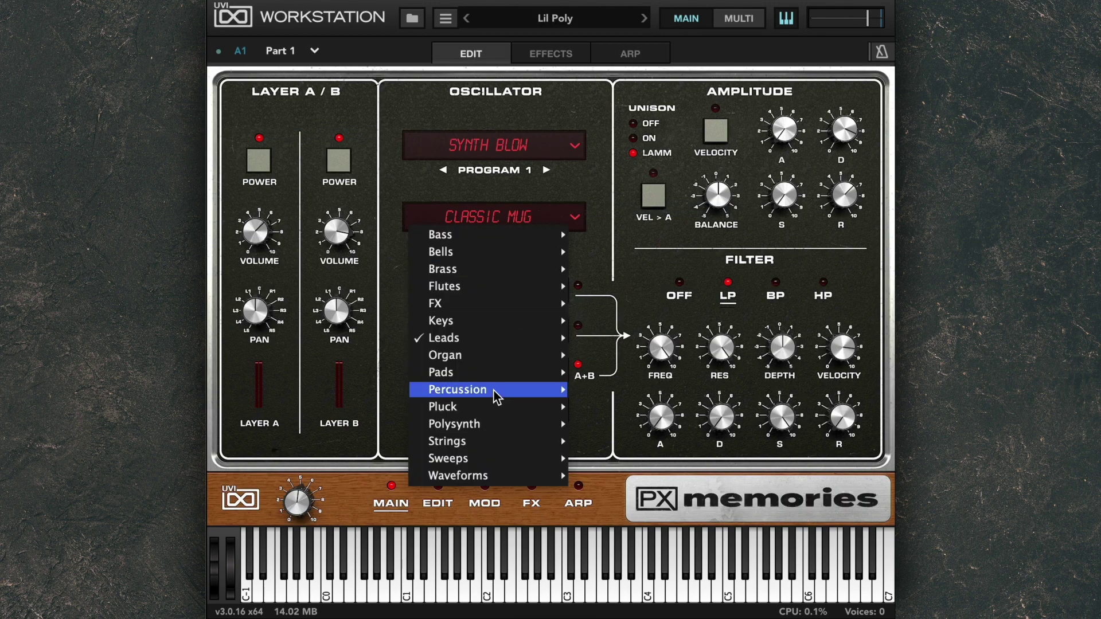
pyautogui.moveTo(498, 409)
pyautogui.click(616, 422)
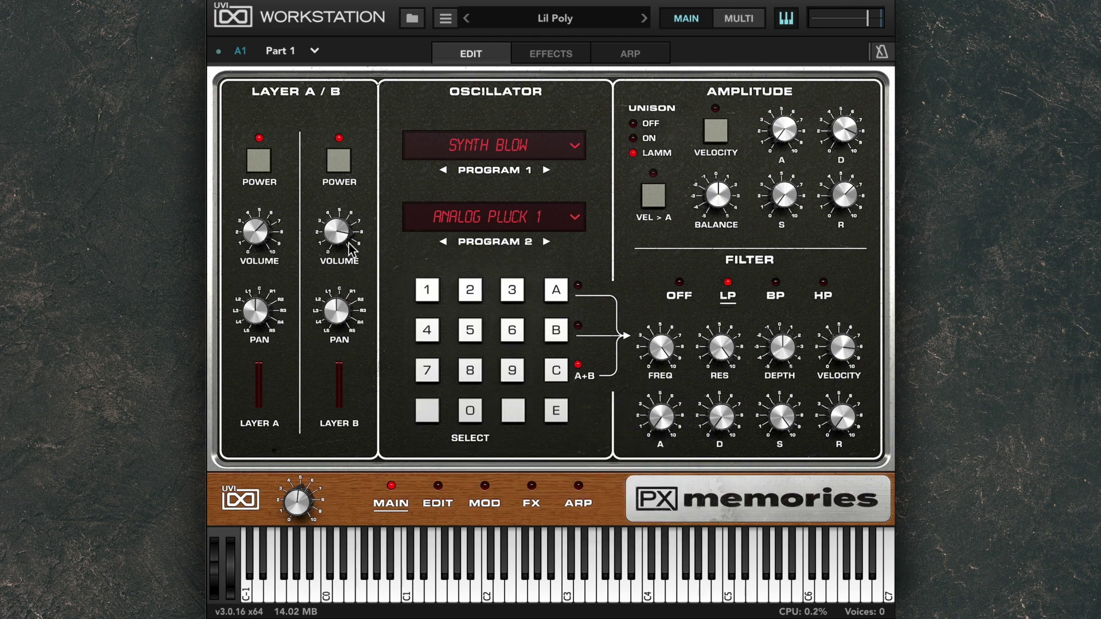
pyautogui.moveTo(328, 252)
pyautogui.moveTo(645, 369)
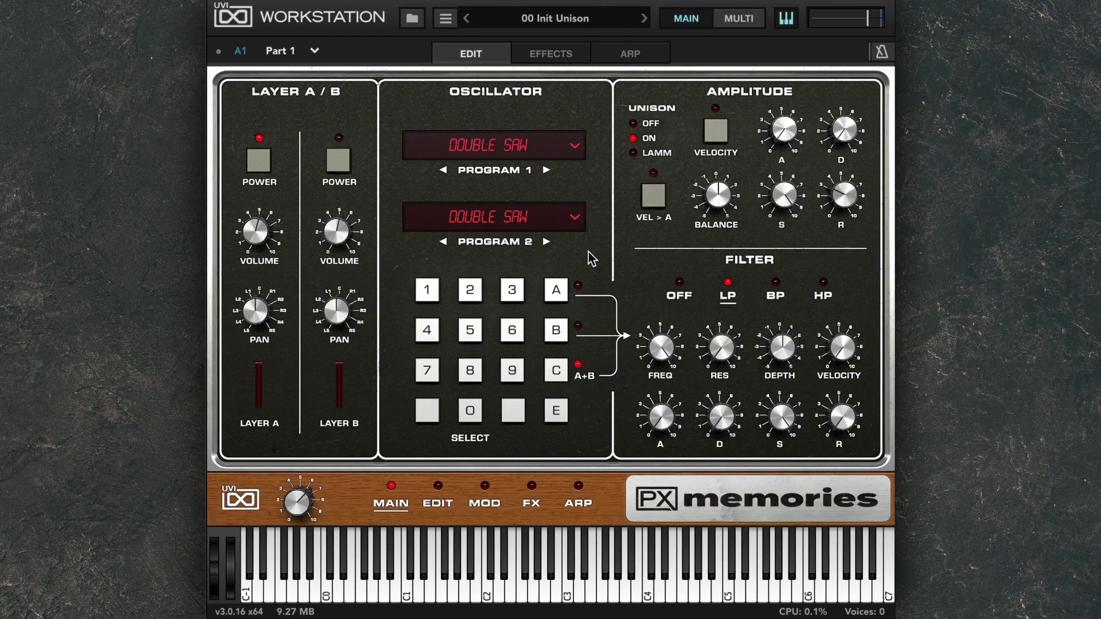
# Step: Set Program 1 to Keys > Analog Keys and Program 2 to Pads > Bright Tone, then enable Layer B panned right
pyautogui.click(539, 150)
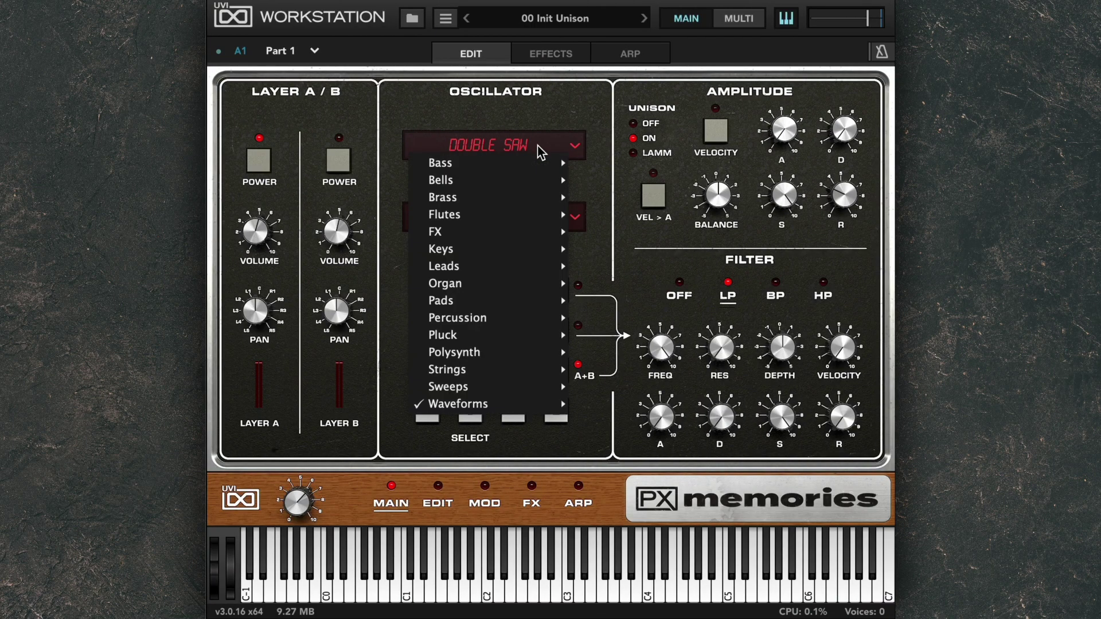
pyautogui.moveTo(545, 251)
pyautogui.click(620, 249)
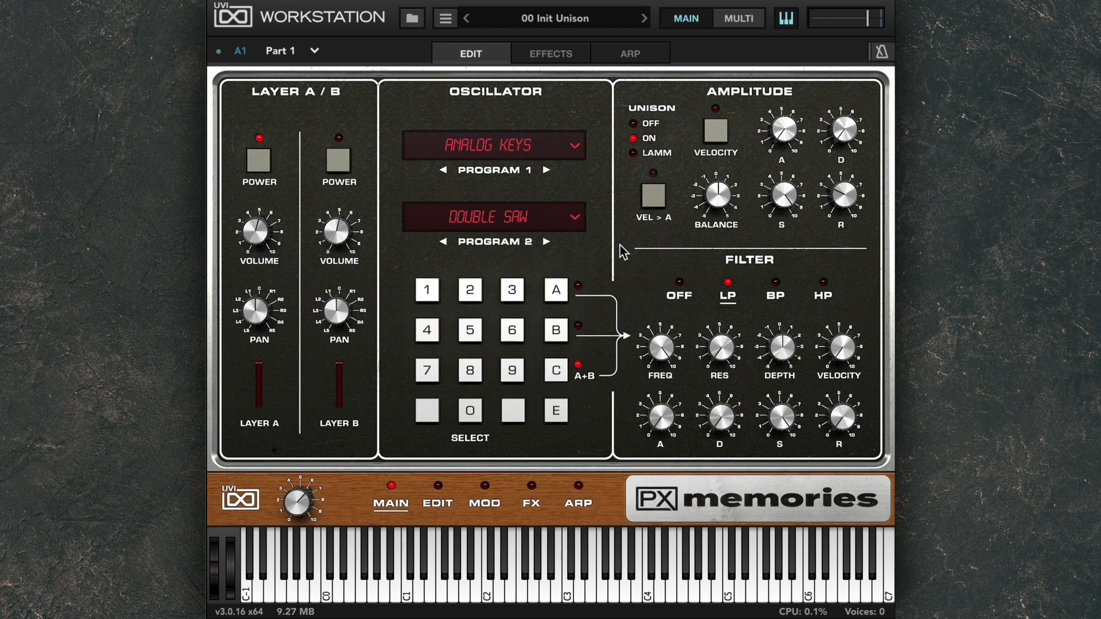
pyautogui.click(550, 225)
pyautogui.moveTo(546, 373)
pyautogui.click(604, 375)
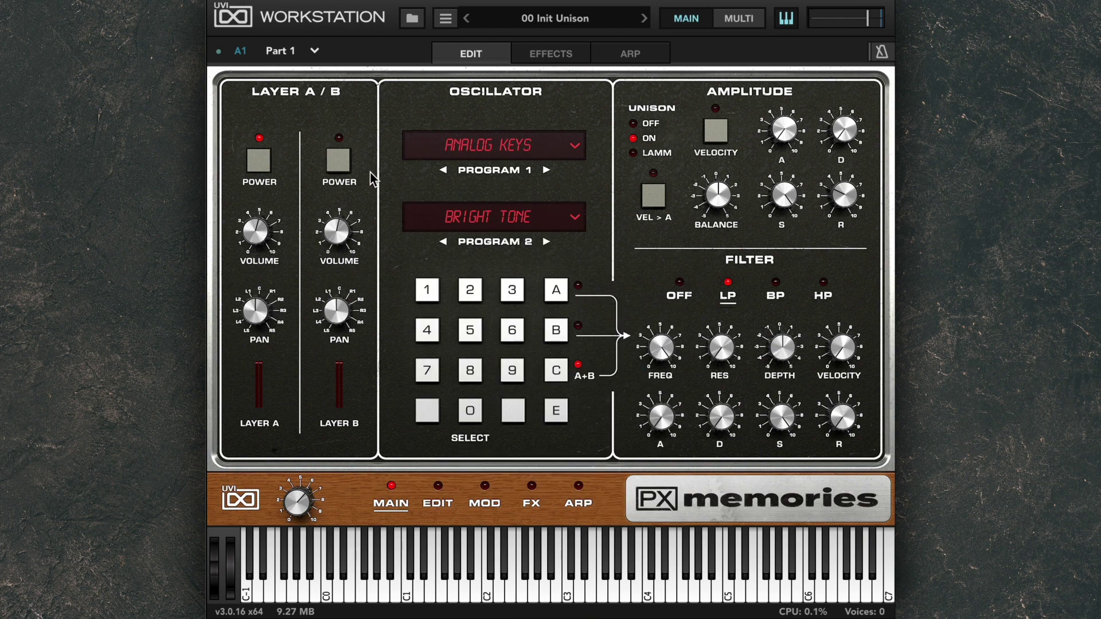
pyautogui.click(339, 161)
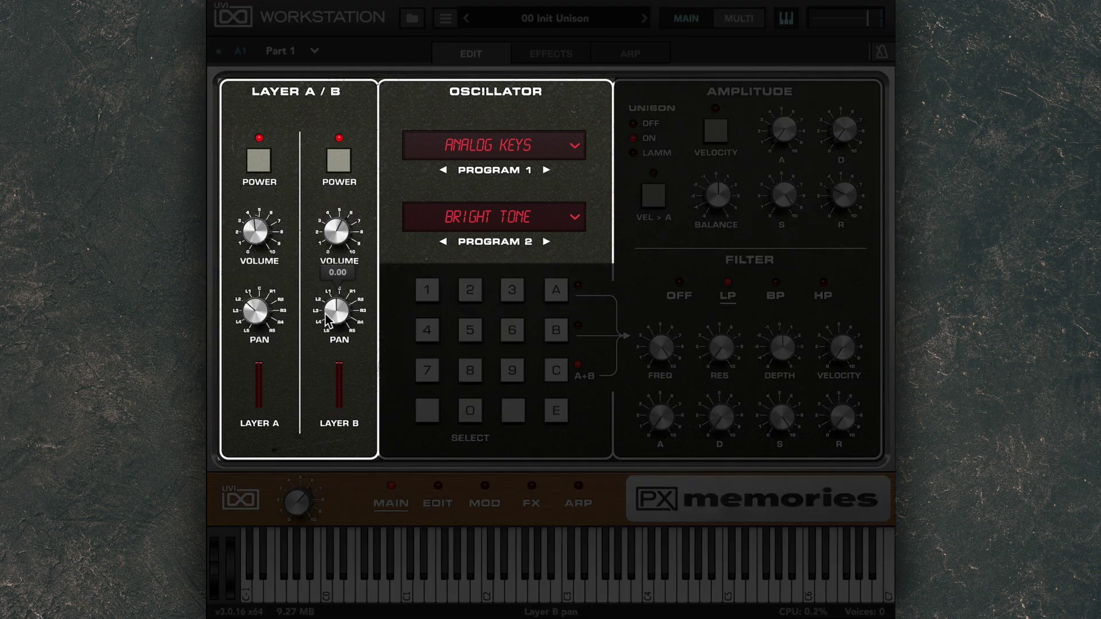
pyautogui.moveTo(338, 322); pyautogui.dragTo(354, 294)
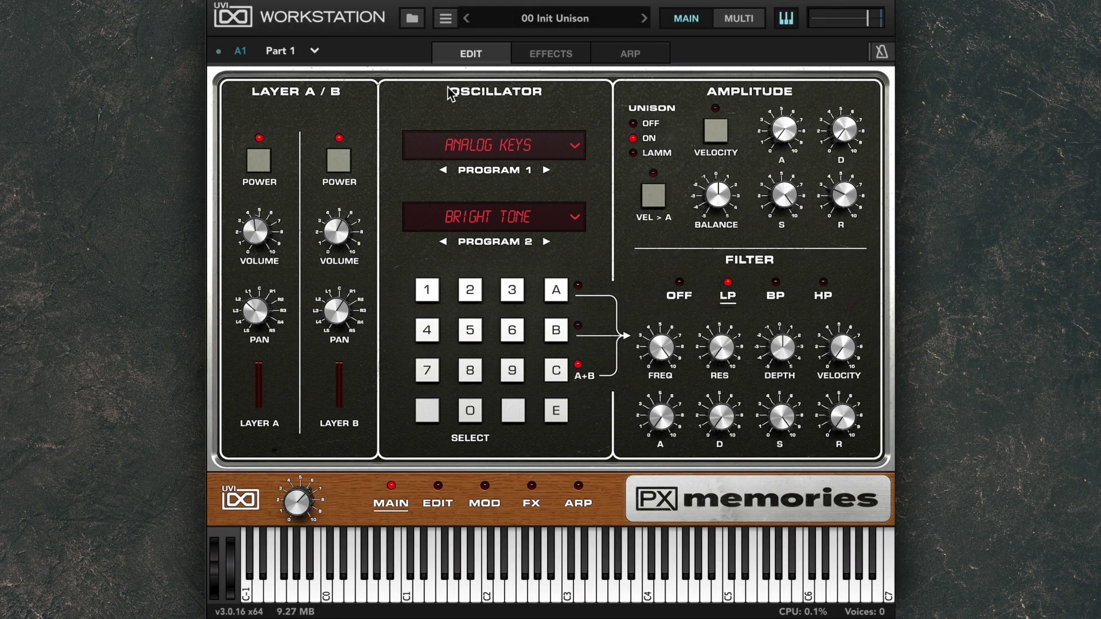
# Step: Load the Pad LAMM preset, pairing Deep Pad with Dark Clic, from the preset list
pyautogui.click(411, 18)
pyautogui.scroll(-5, 628, 156)
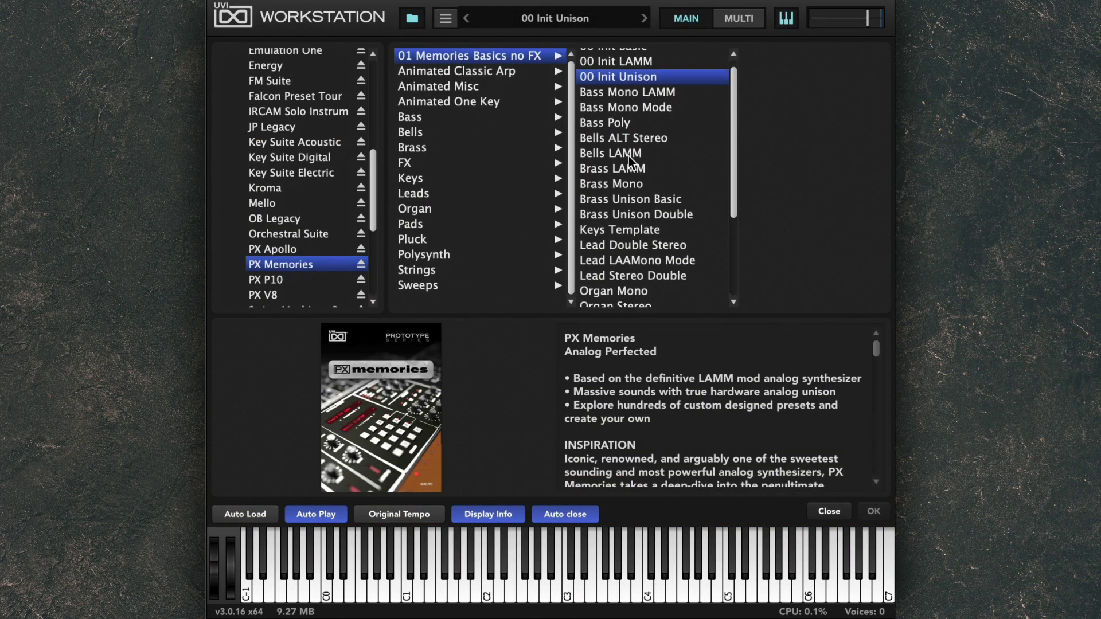
pyautogui.doubleClick(630, 193)
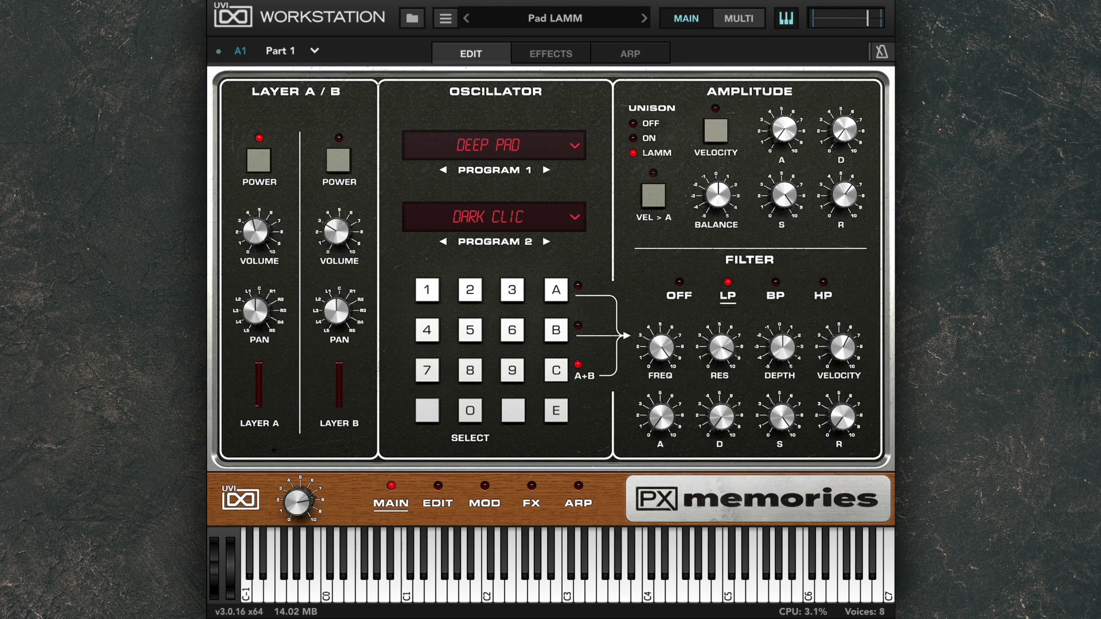
# Step: Keep Organ > Dark Clic as Program 2 and enable Layer B at volume 0.25
pyautogui.click(574, 216)
pyautogui.moveTo(488, 355)
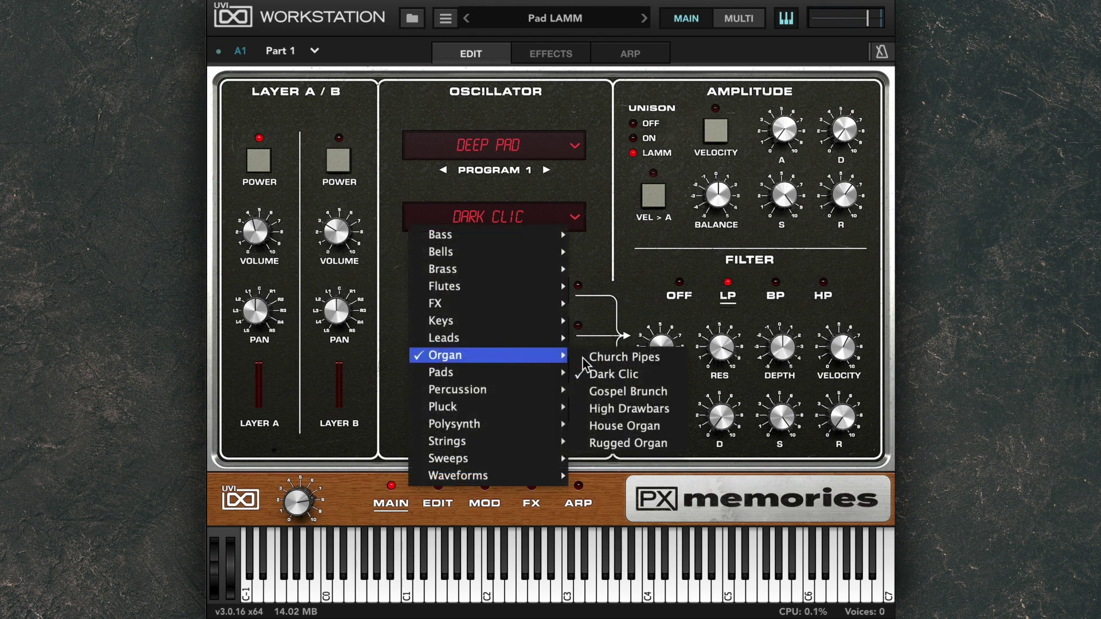
pyautogui.click(658, 374)
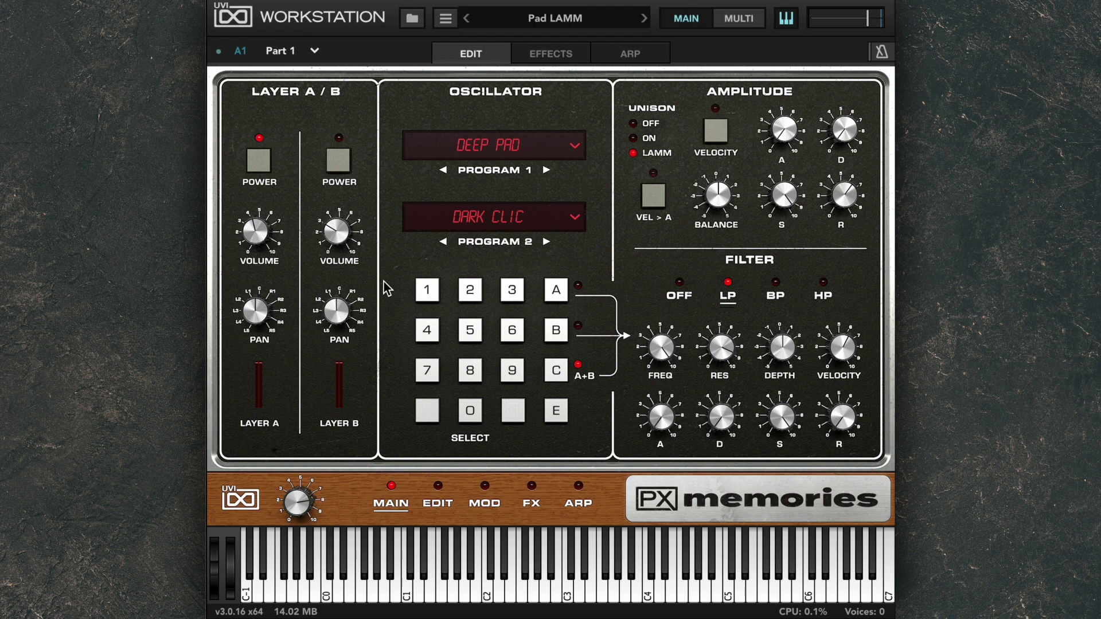
pyautogui.click(338, 163)
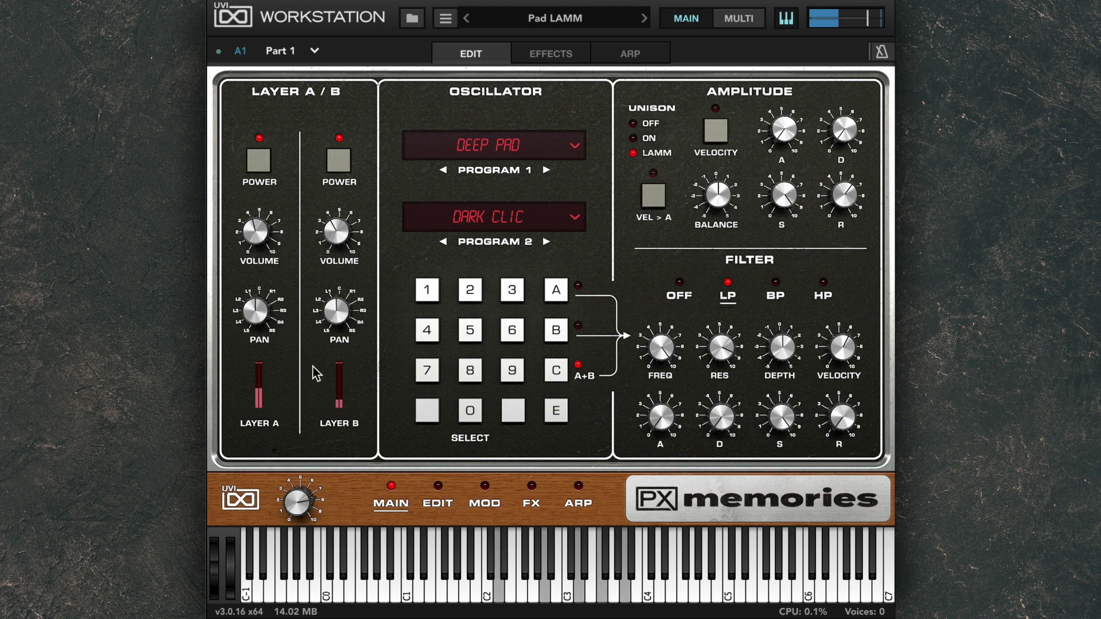
pyautogui.moveTo(335, 236); pyautogui.dragTo(328, 266)
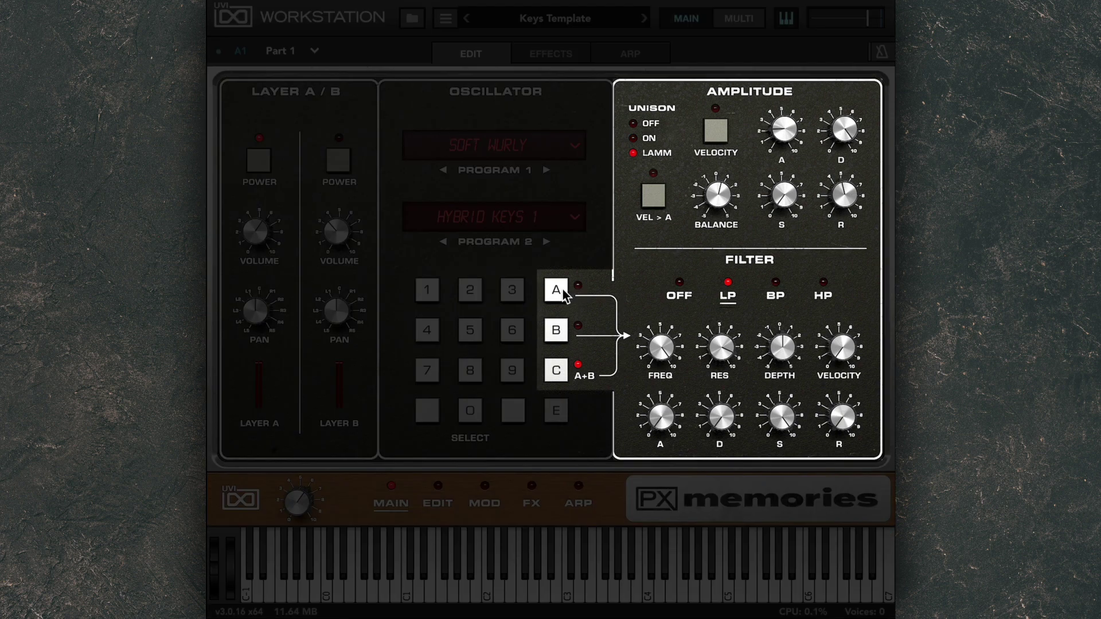
# Step: Switch amplitude and filter editing between layer A, layer B and both layers combined
pyautogui.click(563, 294)
pyautogui.click(558, 333)
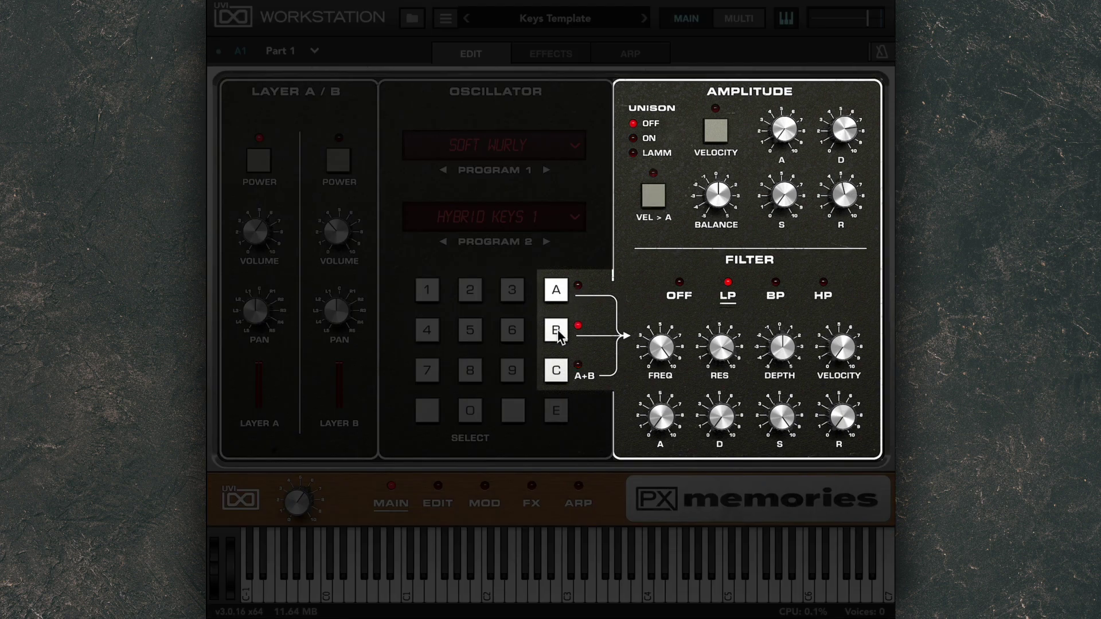
pyautogui.click(556, 372)
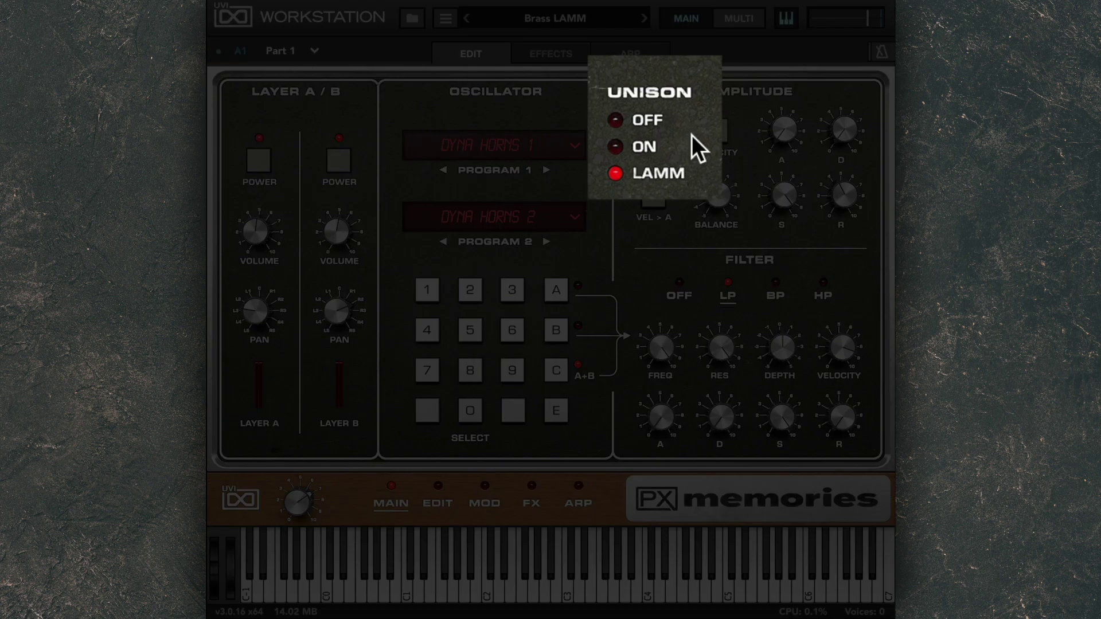
# Step: Audition the patch with unison set to Off, LAMM, Off and then On
pyautogui.click(657, 118)
pyautogui.click(646, 173)
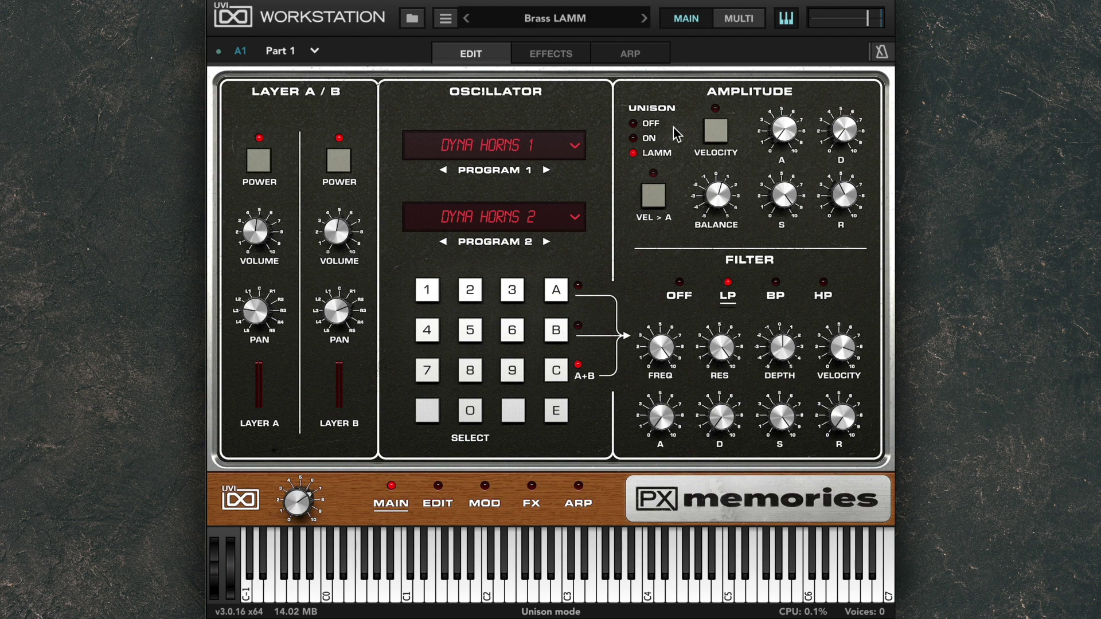
pyautogui.click(659, 124)
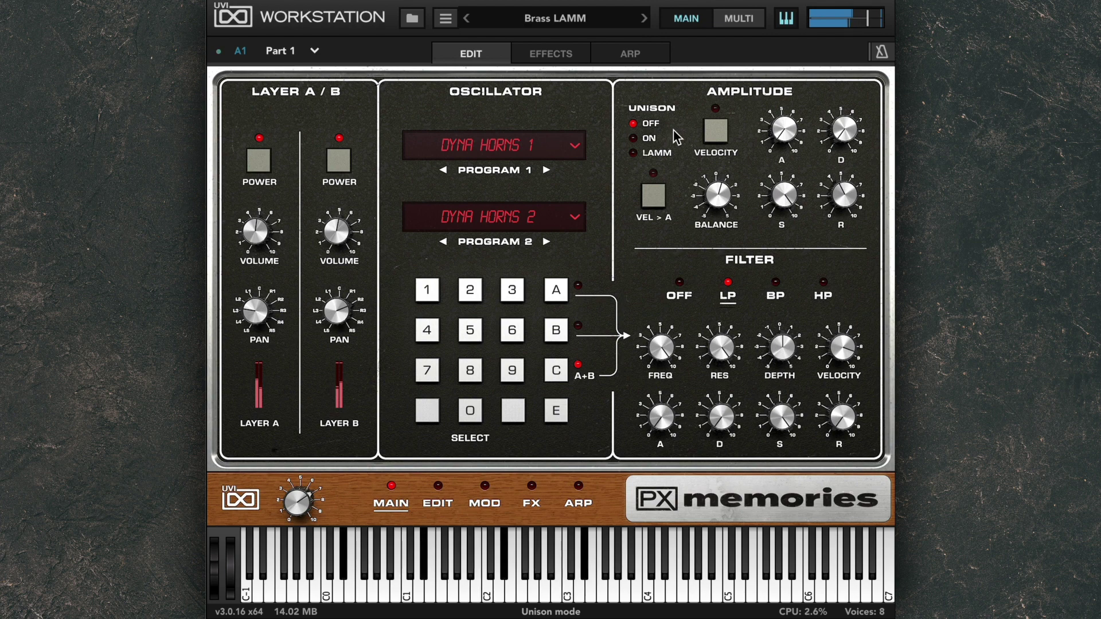
pyautogui.click(651, 138)
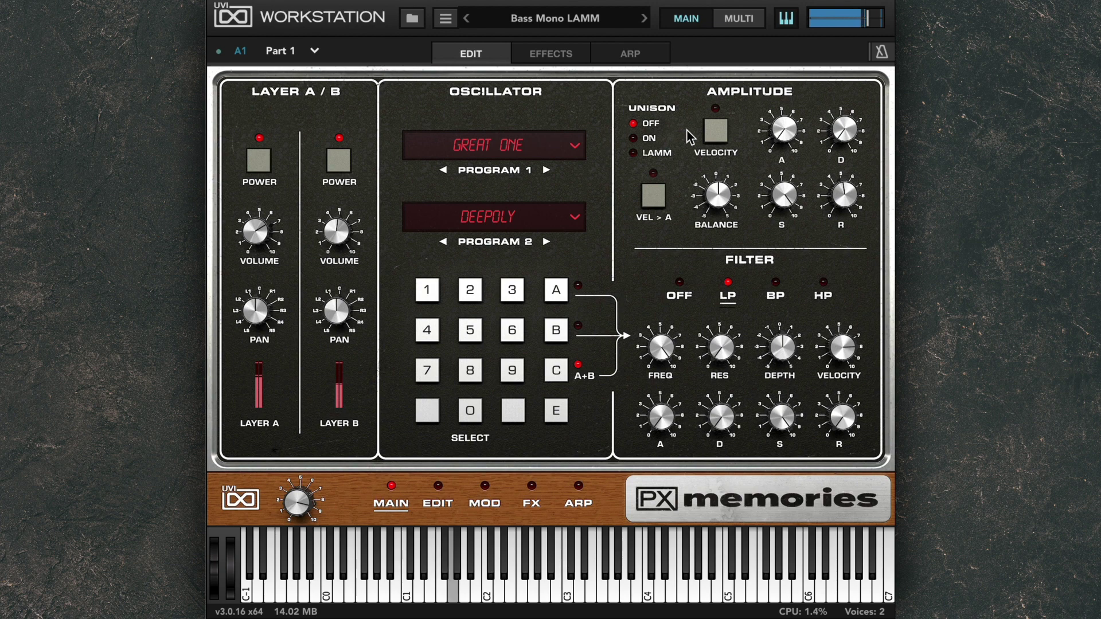
# Step: Set unison to On then LAMM, give layer A LAMM unison, then select layer B
pyautogui.click(647, 139)
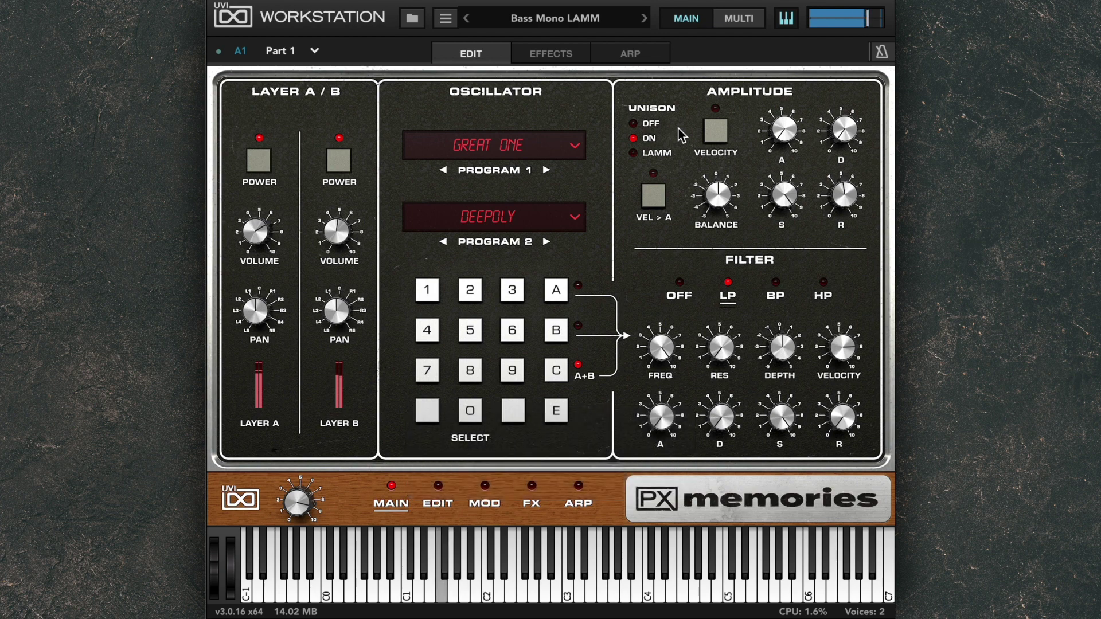
pyautogui.click(654, 153)
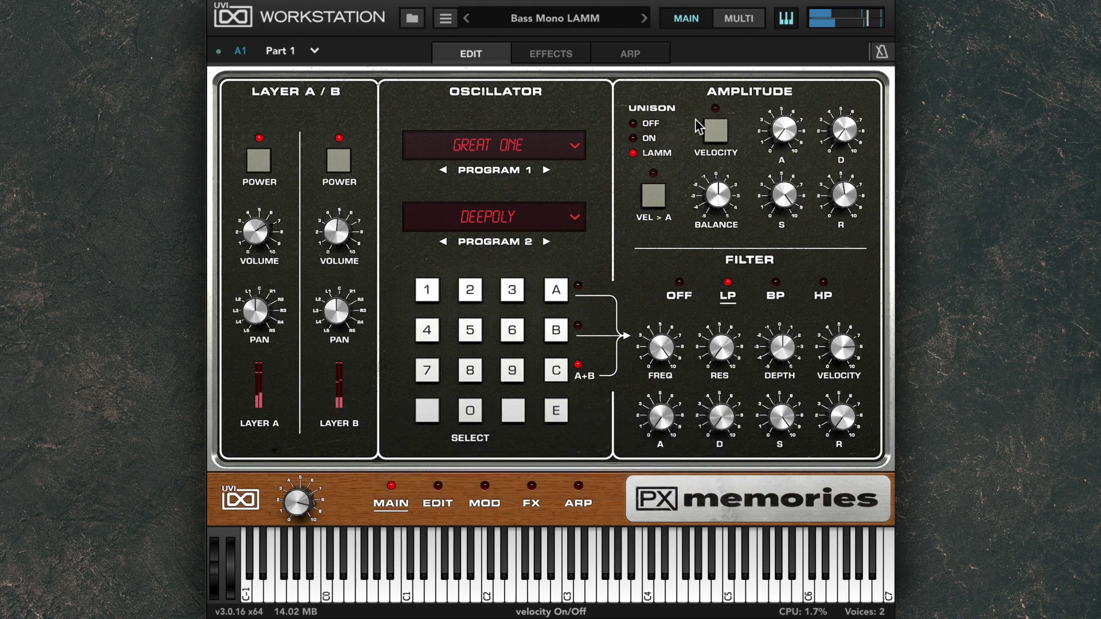
pyautogui.click(557, 291)
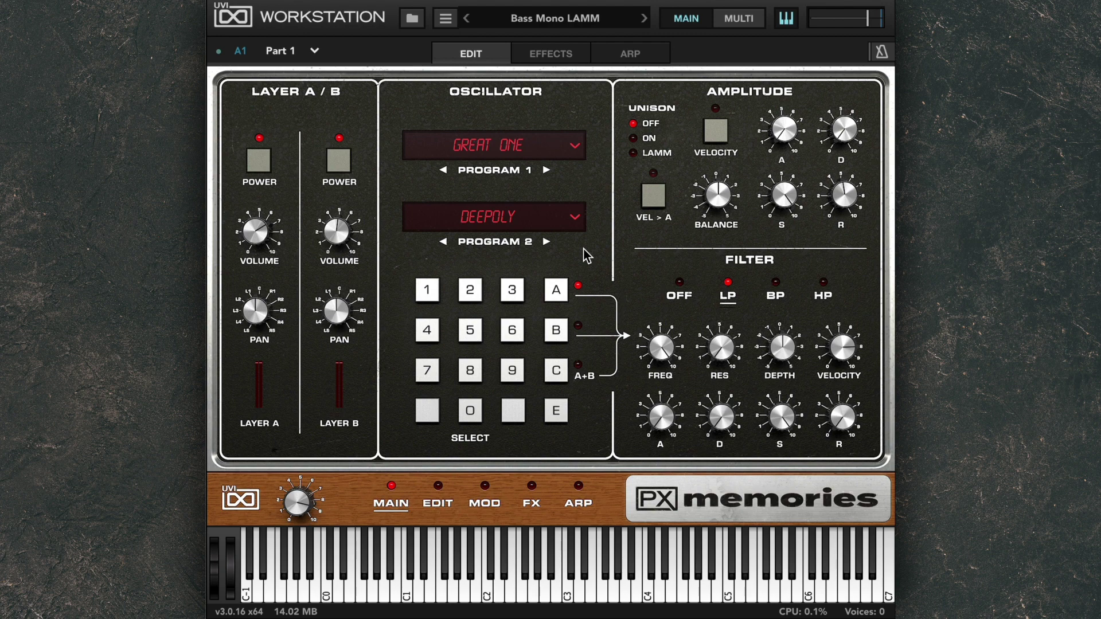
pyautogui.click(633, 138)
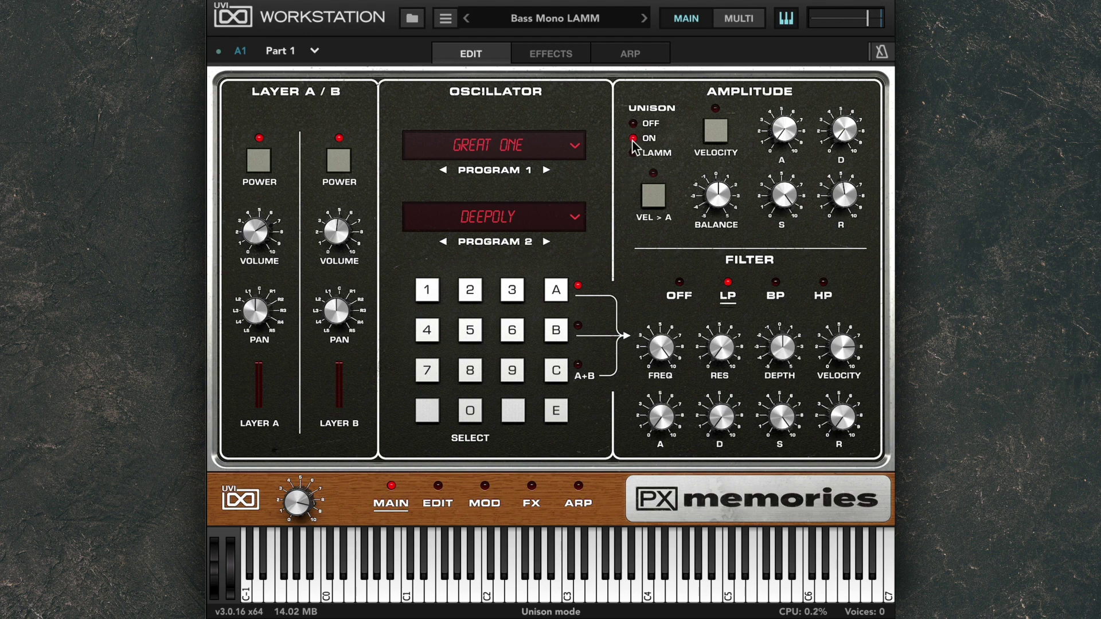
pyautogui.click(635, 153)
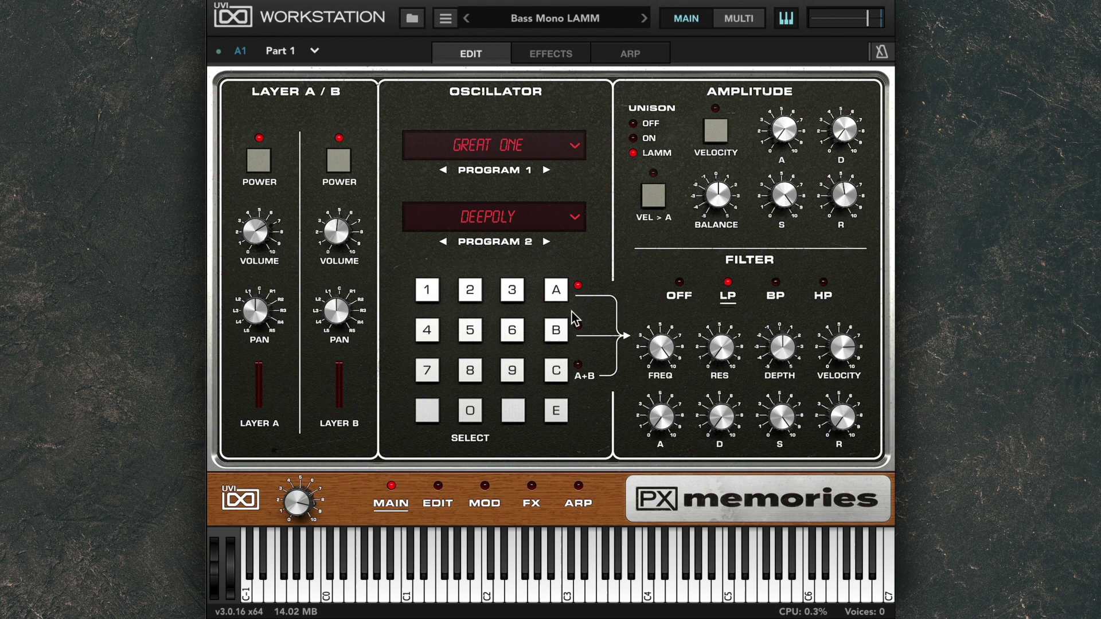
pyautogui.click(556, 331)
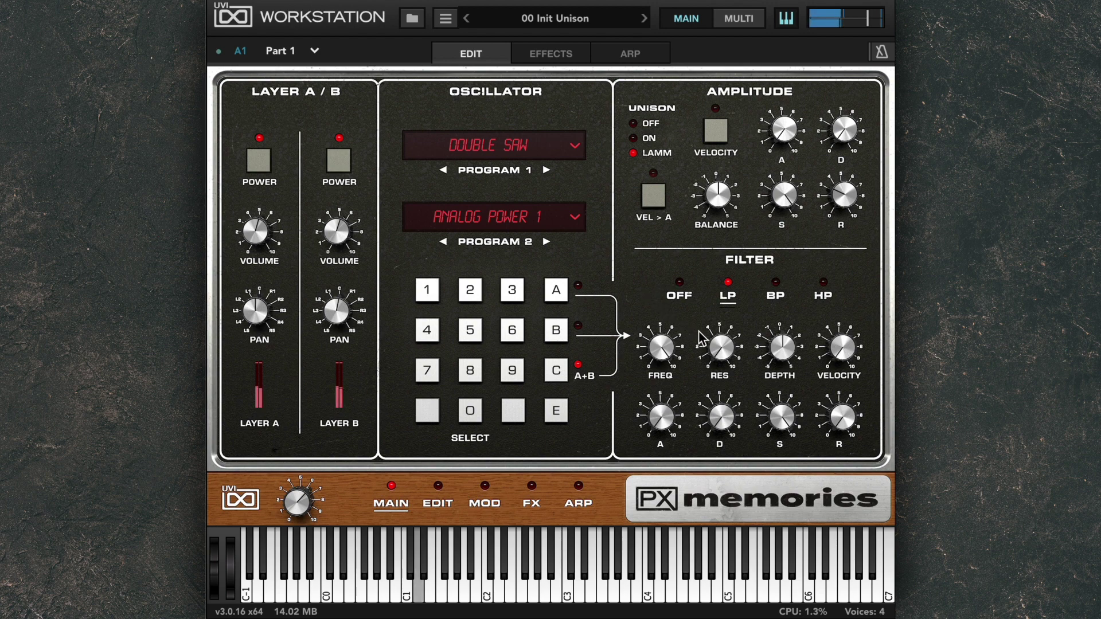
# Step: Lower the filter cutoff to 0.60 and set the filter envelope depth to about -0.5
pyautogui.moveTo(664, 344)
pyautogui.moveTo(664, 345); pyautogui.dragTo(639, 389)
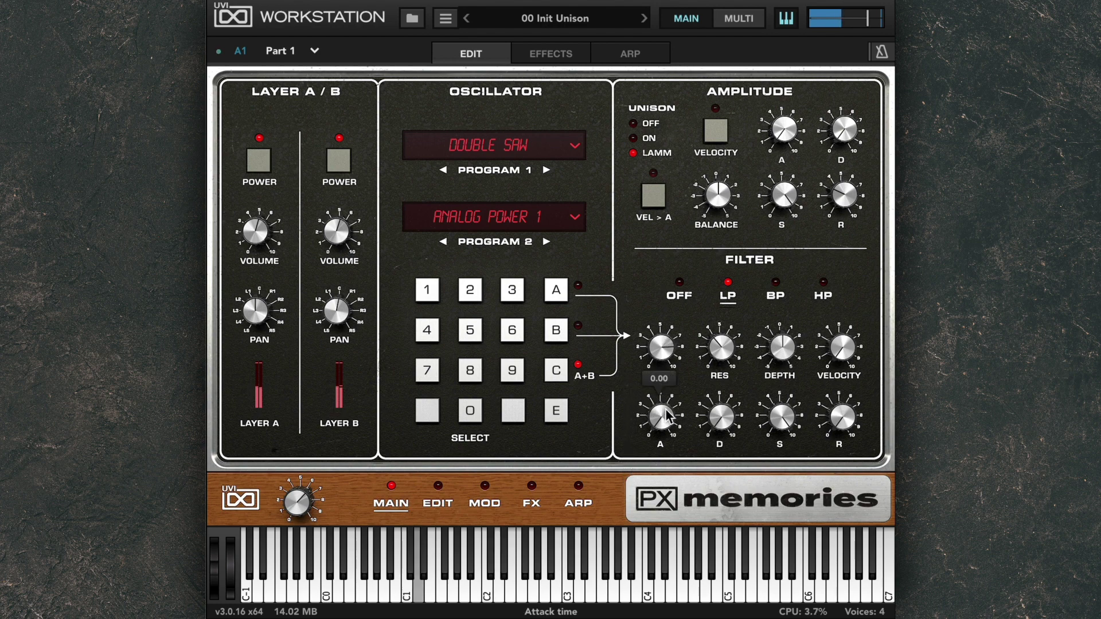
pyautogui.moveTo(725, 435)
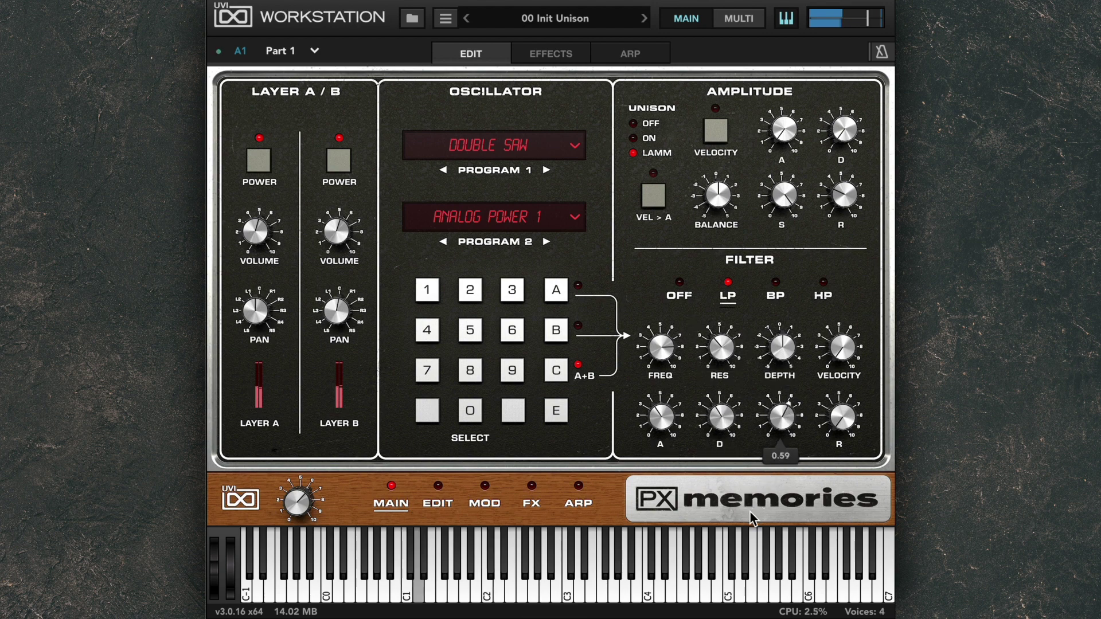
pyautogui.moveTo(769, 378)
pyautogui.moveTo(768, 378); pyautogui.dragTo(755, 401)
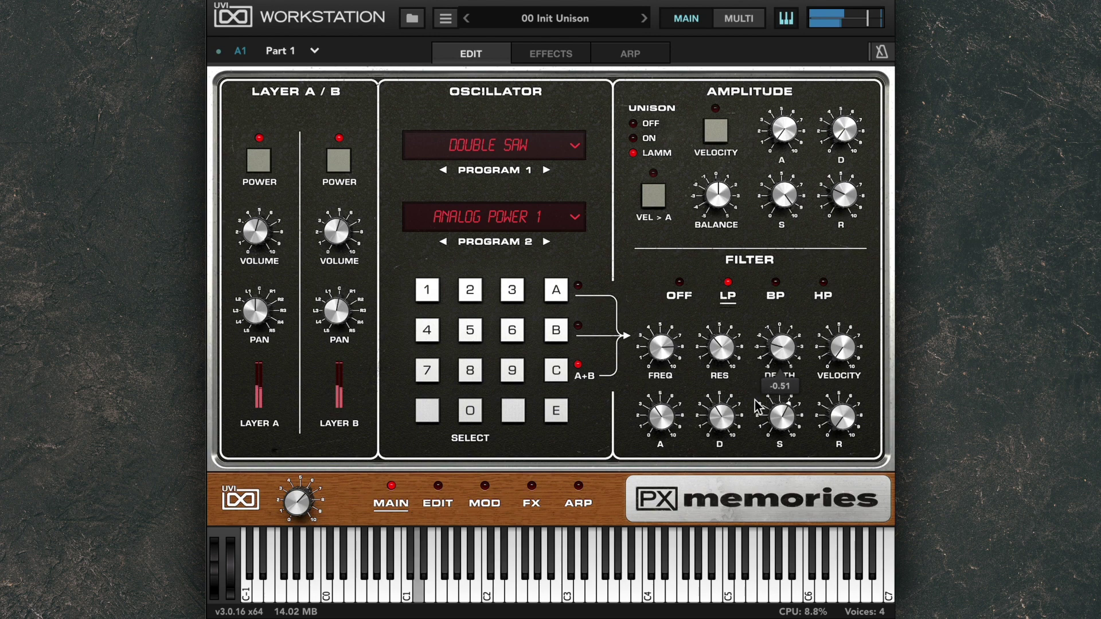
pyautogui.moveTo(663, 358)
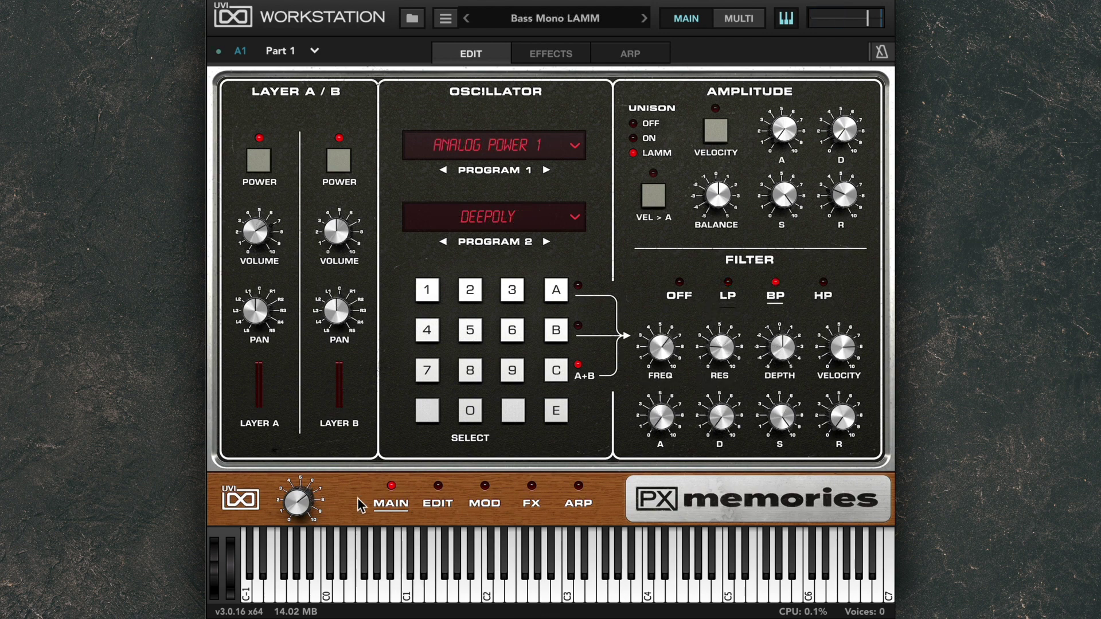
# Step: Switch PX Memories to its EDIT page showing A+B editing, poly voicing and octave -1
pyautogui.moveTo(297, 503)
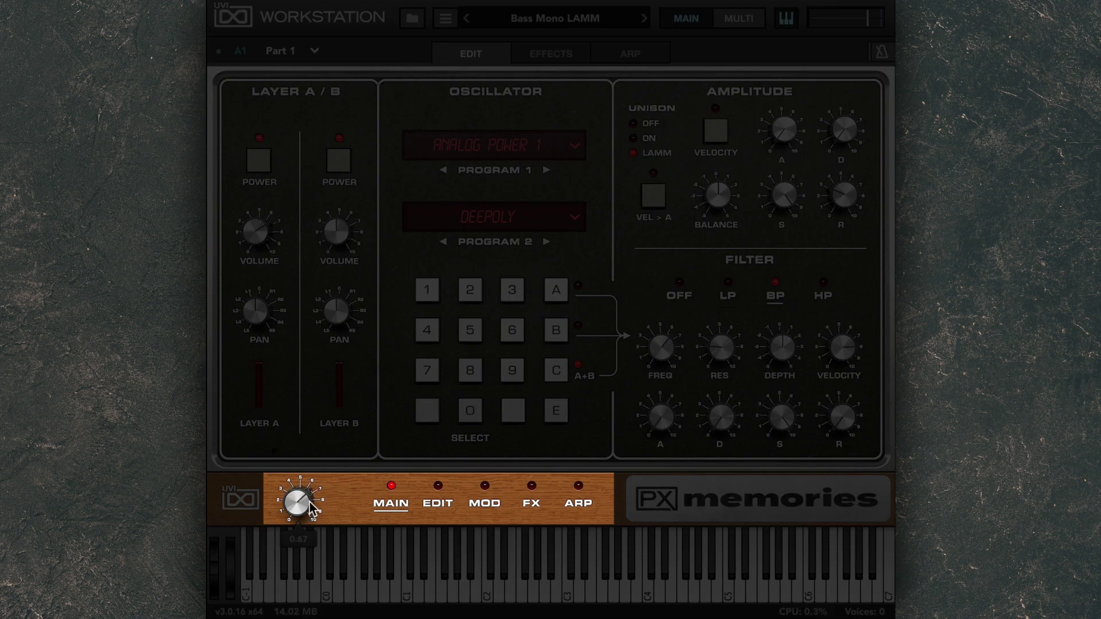
pyautogui.click(438, 493)
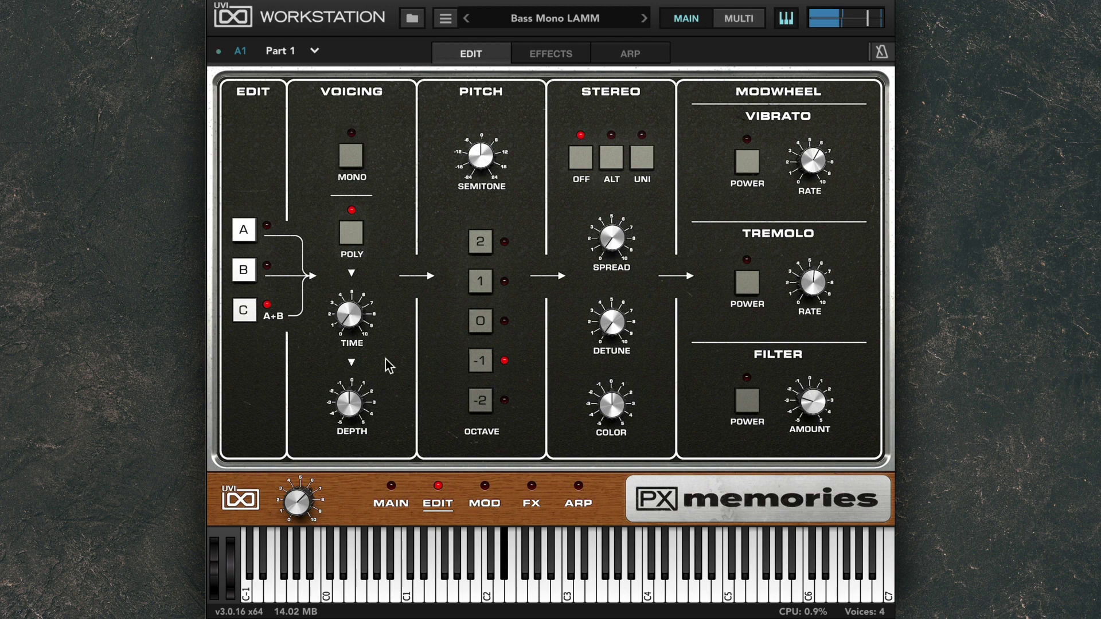
# Step: Switch the patch to mono voicing and raise the voicing Time to about 0.36
pyautogui.click(358, 161)
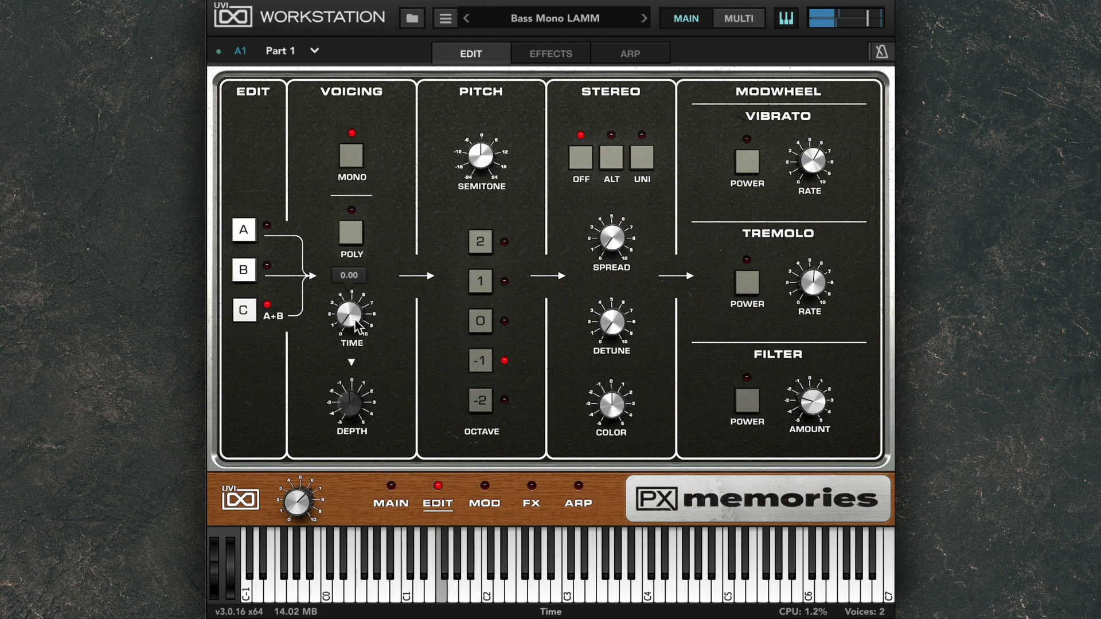
pyautogui.moveTo(363, 298)
pyautogui.moveTo(363, 298); pyautogui.dragTo(384, 211)
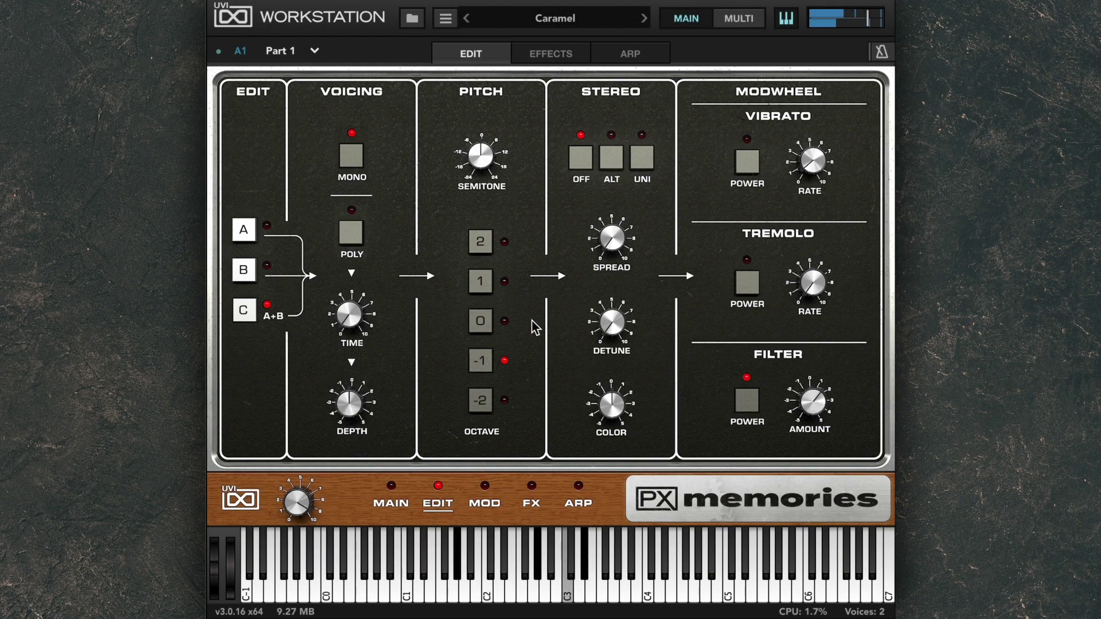
# Step: Set the octave to 0 and enter a semitone value of 1
pyautogui.click(482, 324)
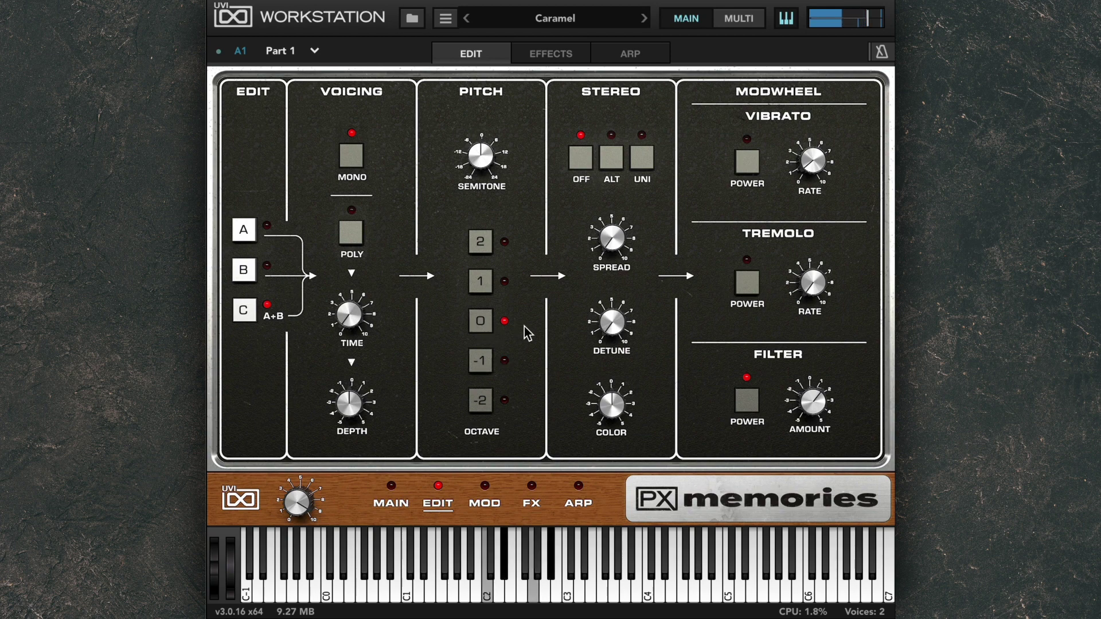
pyautogui.doubleClick(478, 156)
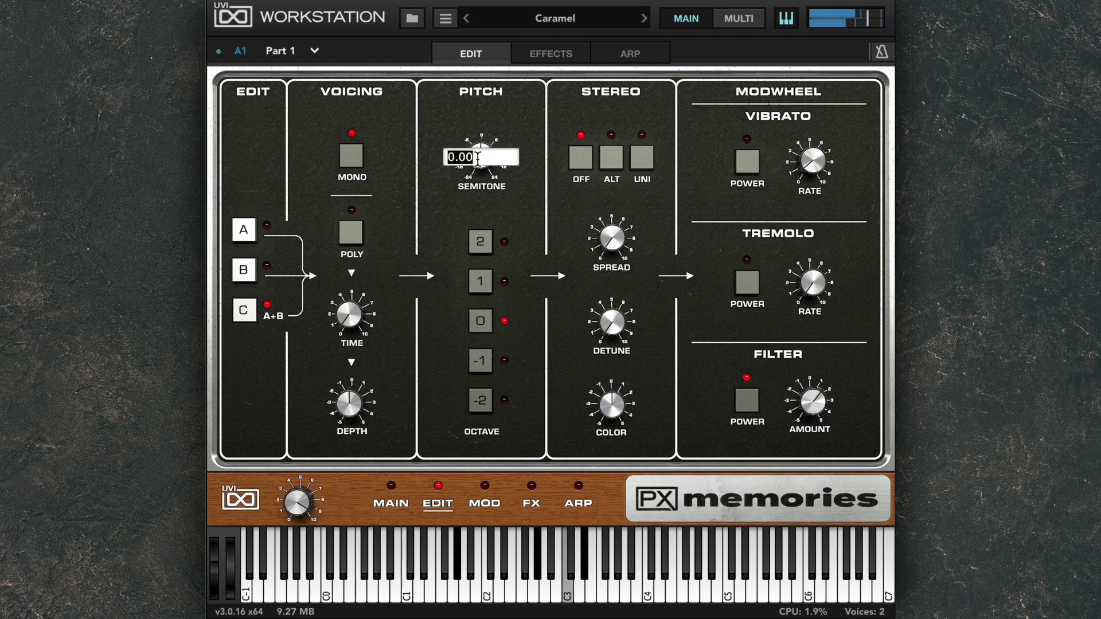
pyautogui.write('1')
pyautogui.press('Return')
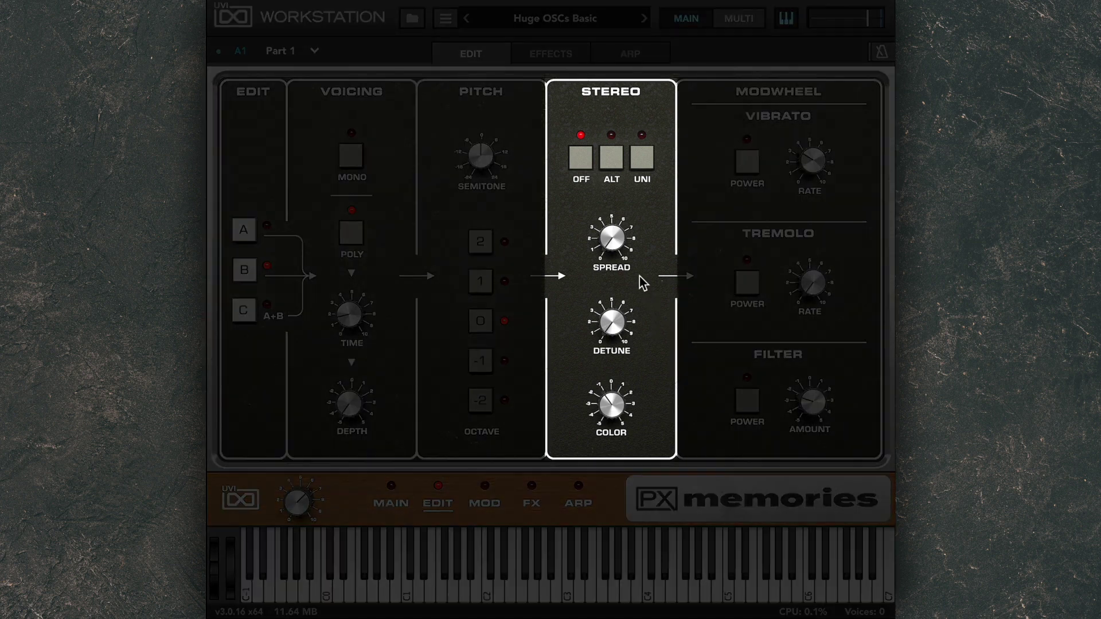
# Step: Switch the Huge OSCs Basic stereo mode to UNI
pyautogui.moveTo(624, 254)
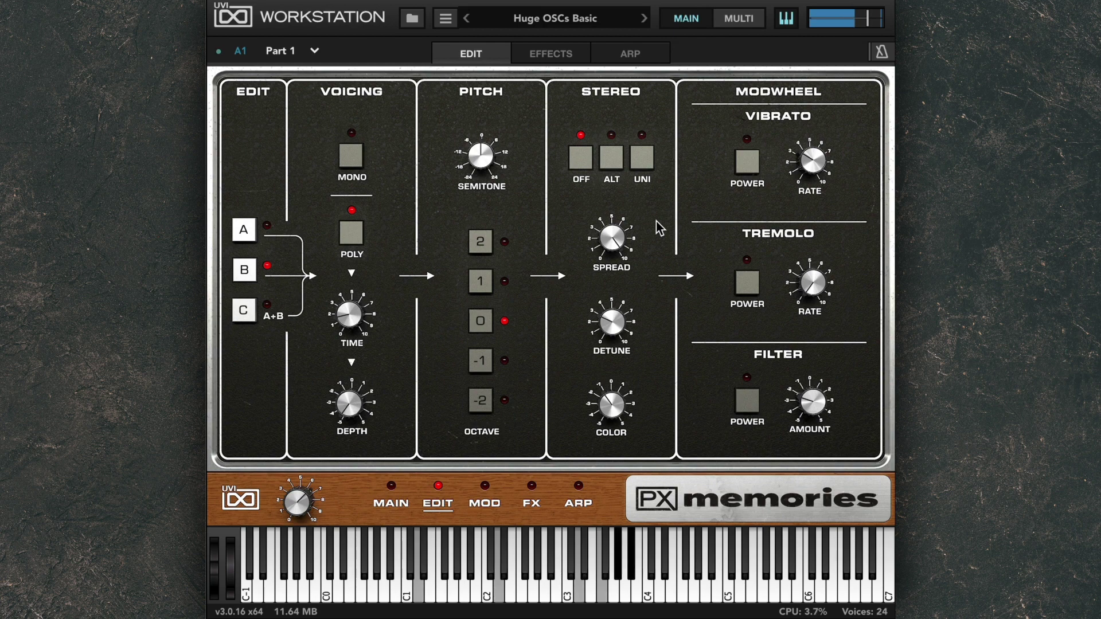
pyautogui.click(642, 157)
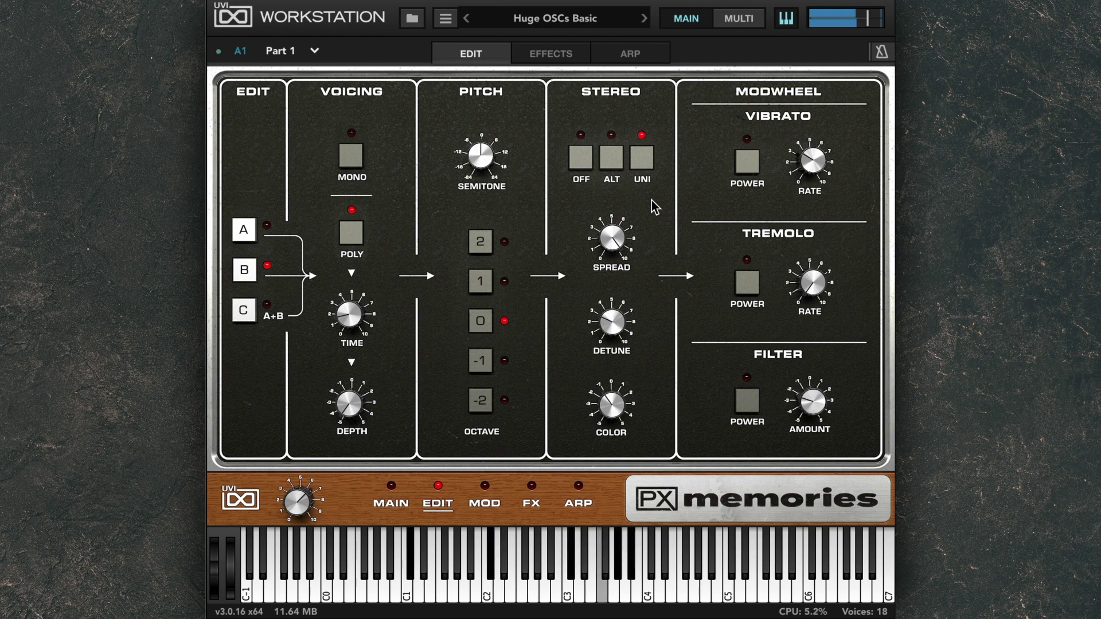
# Step: Turn on mod wheel Vibrato, Tremolo and Filter power
pyautogui.click(746, 172)
pyautogui.click(746, 283)
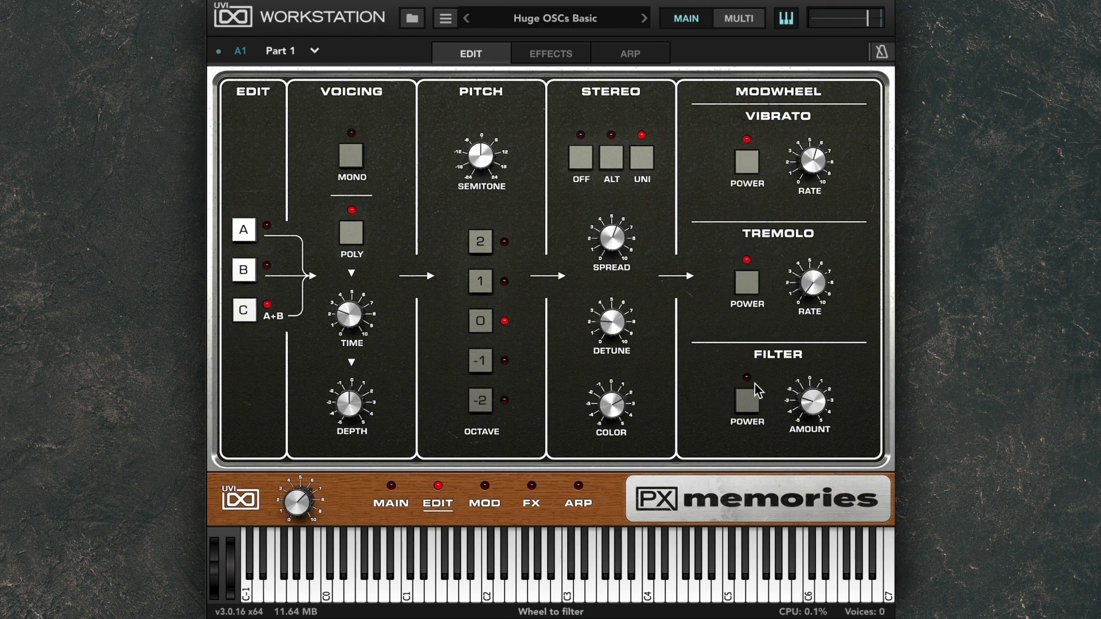
pyautogui.click(748, 399)
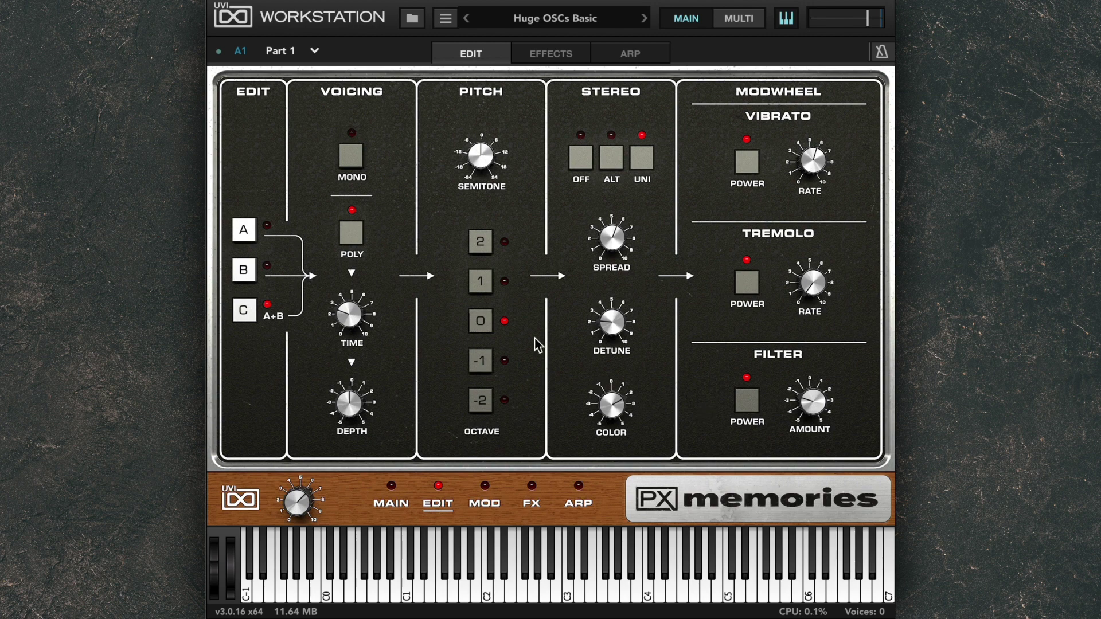
# Step: Remove the mod wheel filter from layer A and the vibrato and tremolo from layer B
pyautogui.click(243, 231)
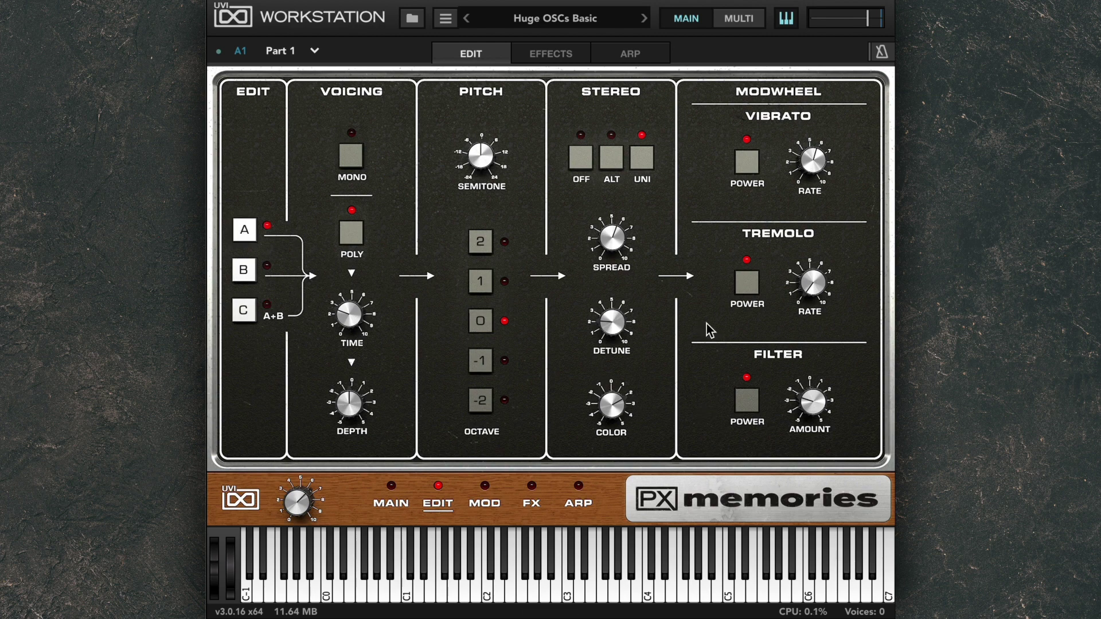
pyautogui.click(745, 401)
pyautogui.click(243, 270)
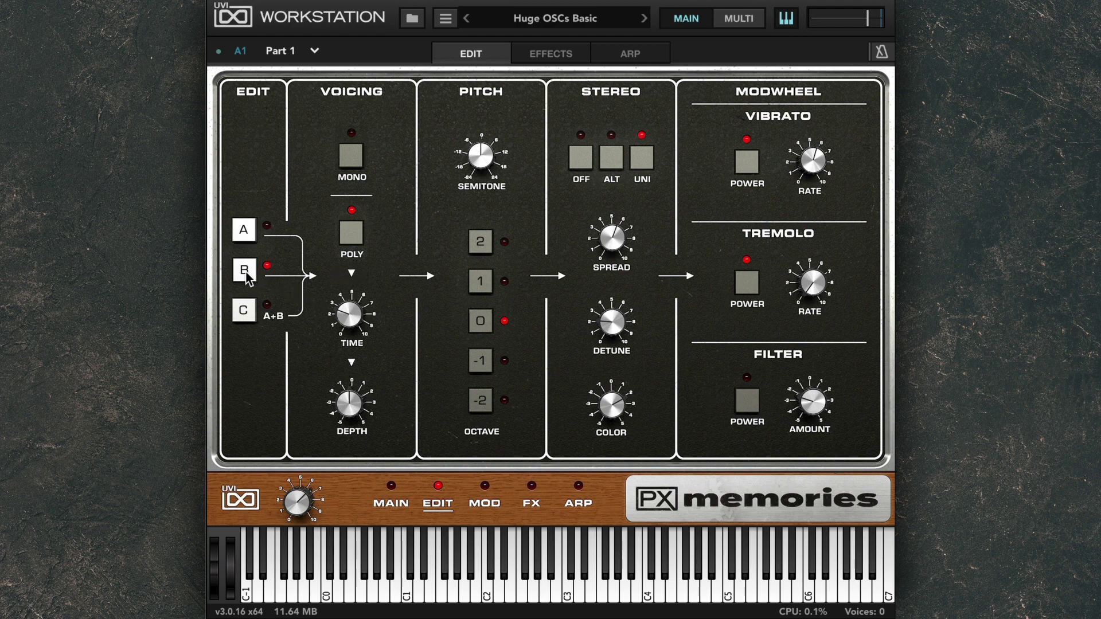
pyautogui.click(741, 285)
pyautogui.click(740, 166)
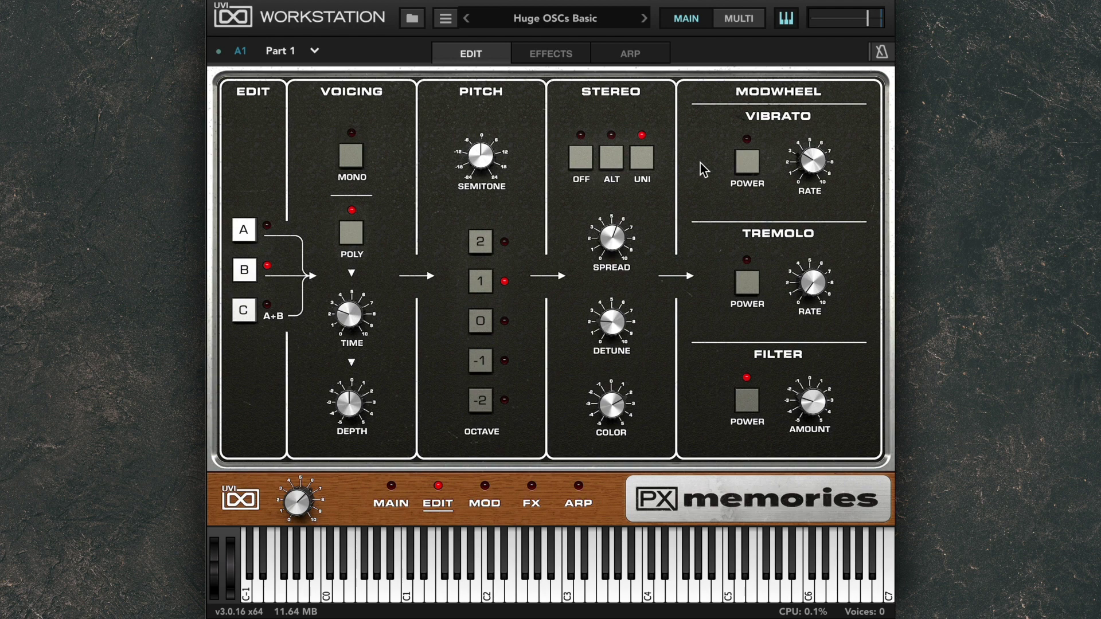
pyautogui.click(485, 491)
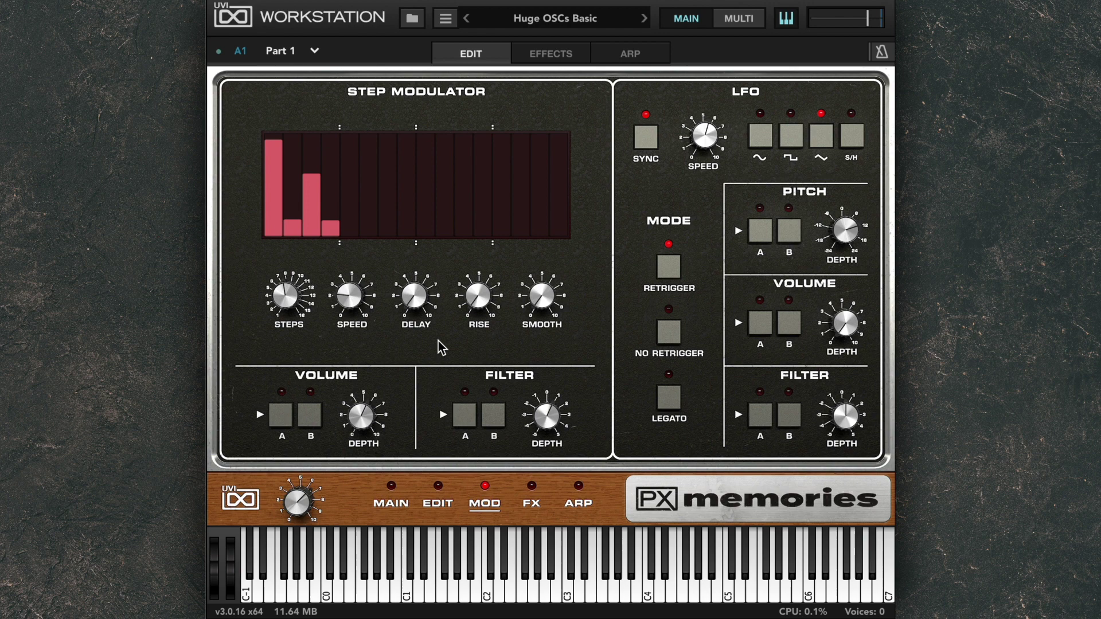
# Step: Route the step modulator to layer A volume and layer B filter, removing layer A filter
pyautogui.click(282, 415)
pyautogui.click(310, 415)
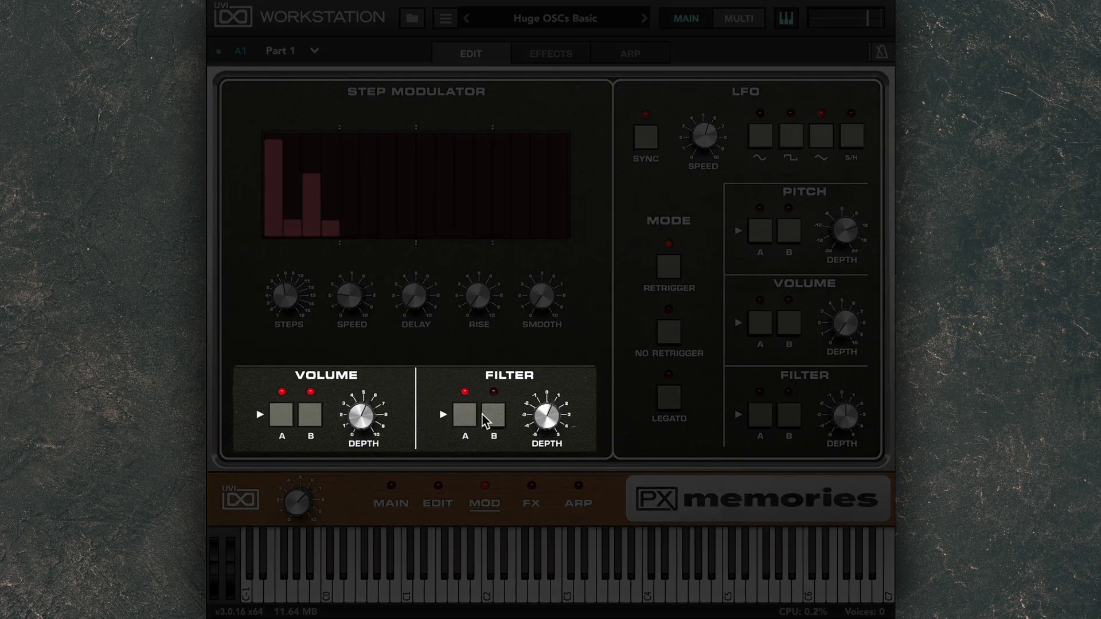
pyautogui.click(491, 415)
pyautogui.click(463, 415)
pyautogui.click(312, 416)
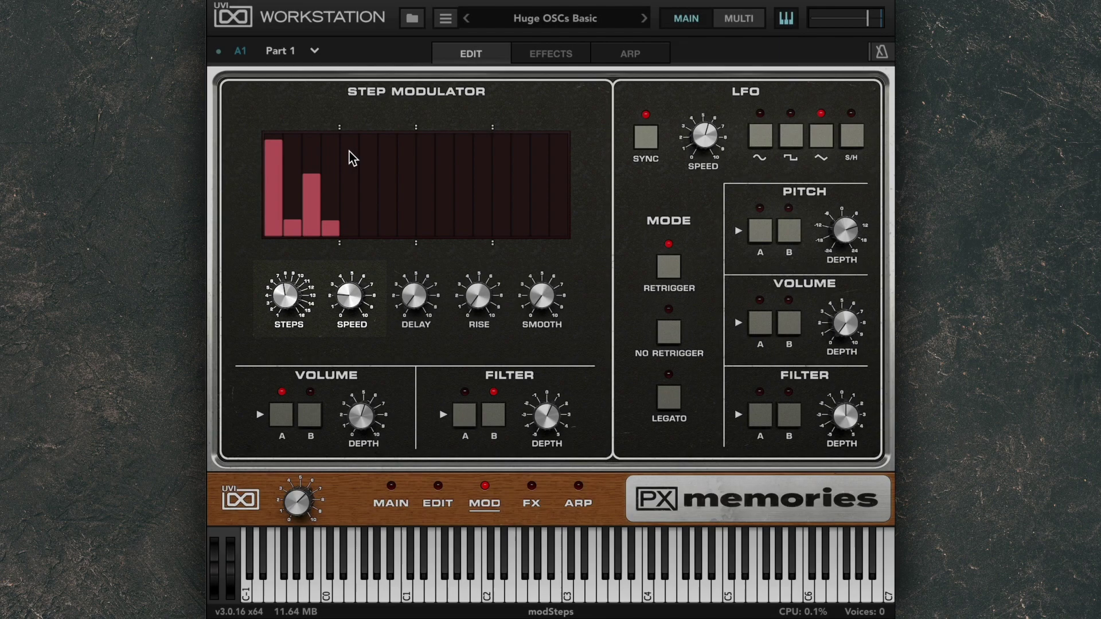
# Step: Draw step modulator bars at steps 5–8: tall, short, tall, medium
pyautogui.click(350, 152)
pyautogui.click(367, 182)
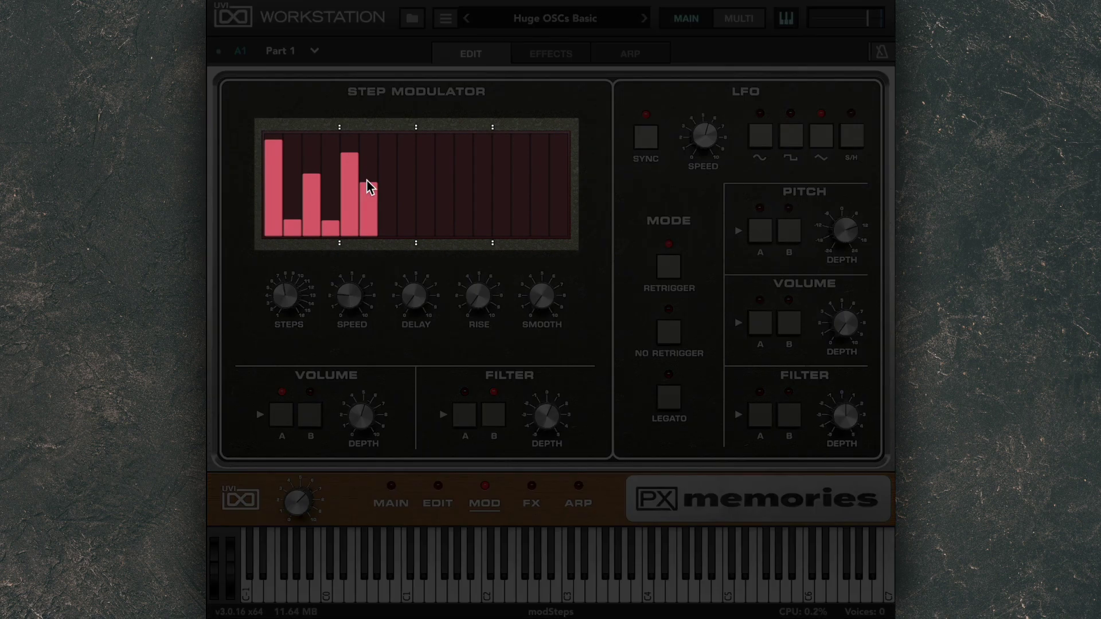
pyautogui.click(391, 146)
pyautogui.click(407, 207)
pyautogui.click(369, 213)
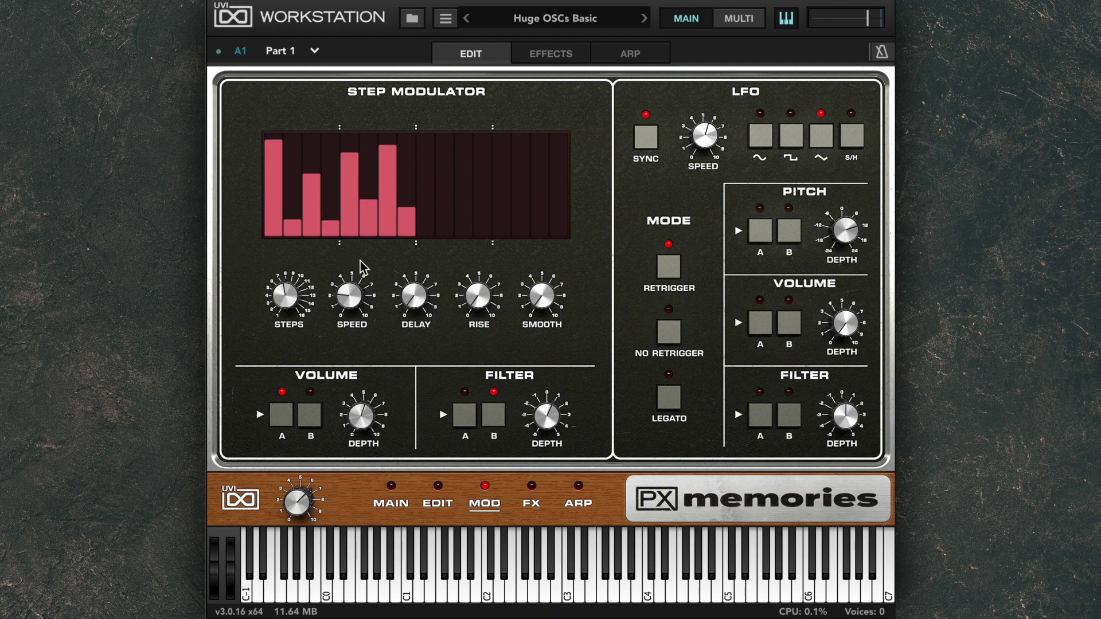
# Step: Lower the step modulator SMOOTH knob to about 0.10
pyautogui.moveTo(427, 277)
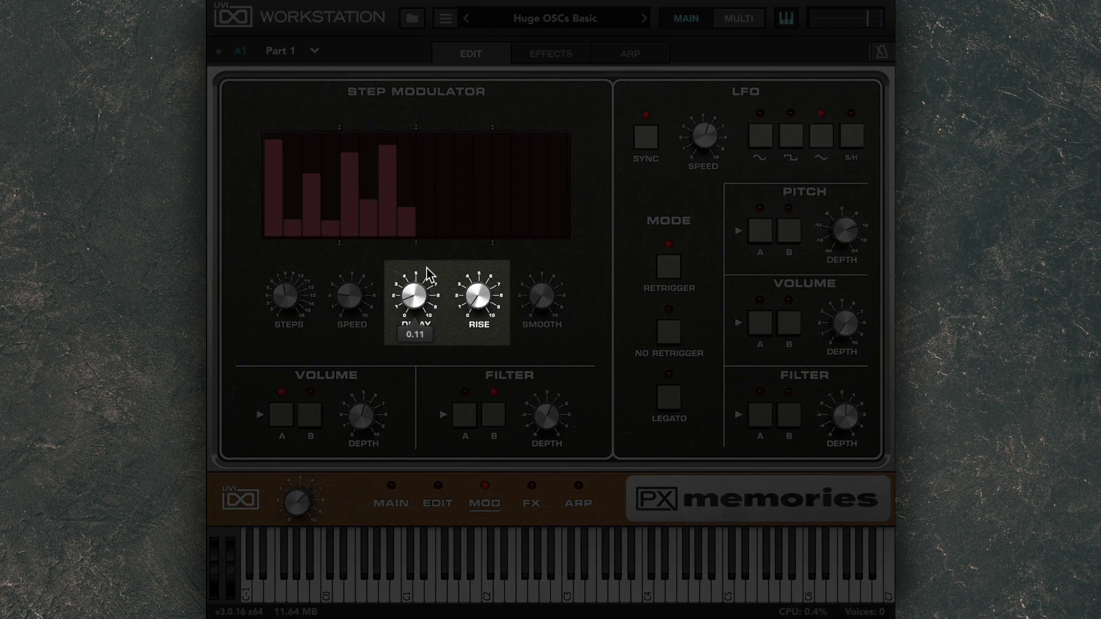
pyautogui.moveTo(489, 279)
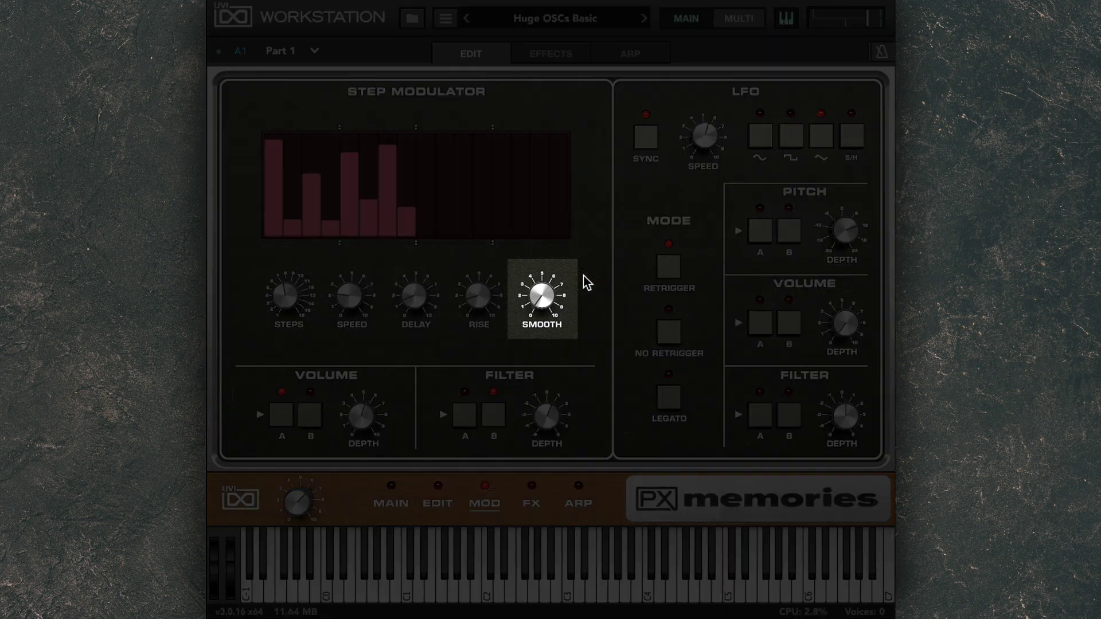
pyautogui.moveTo(542, 261); pyautogui.dragTo(542, 322)
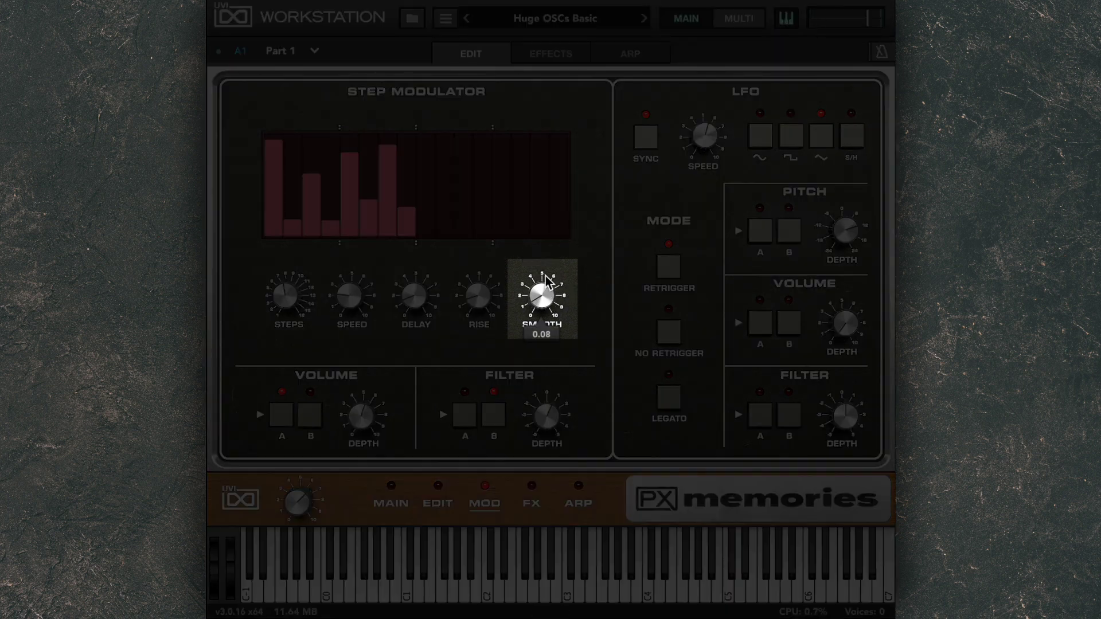
pyautogui.moveTo(543, 260); pyautogui.dragTo(540, 261)
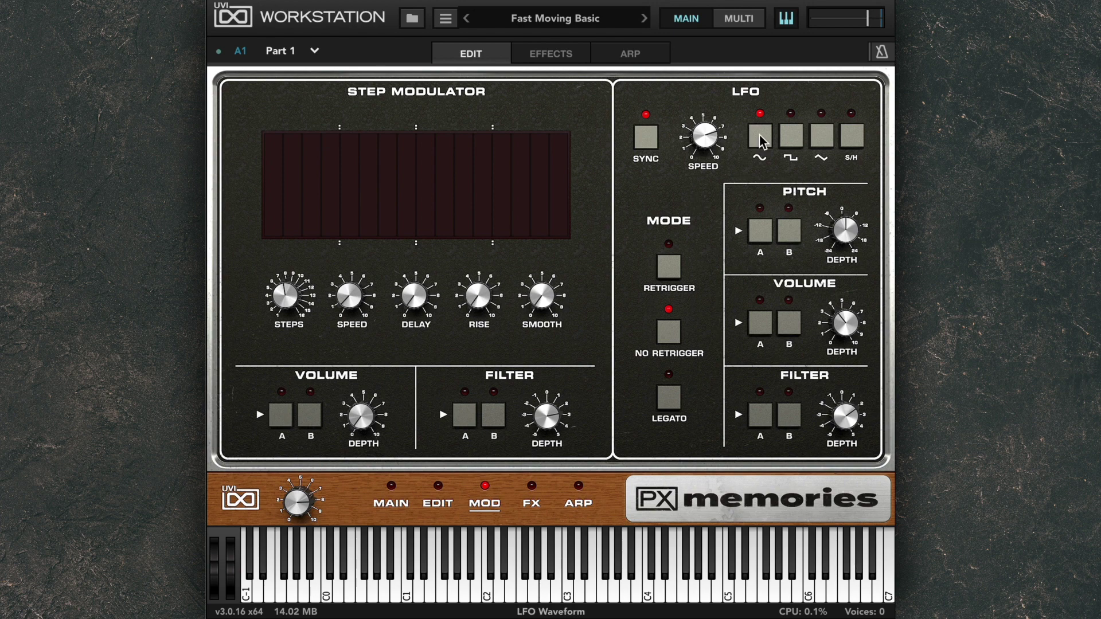
# Step: Try the LFO waveforms, settle on square, and toggle its pitch, volume and filter destinations
pyautogui.click(794, 139)
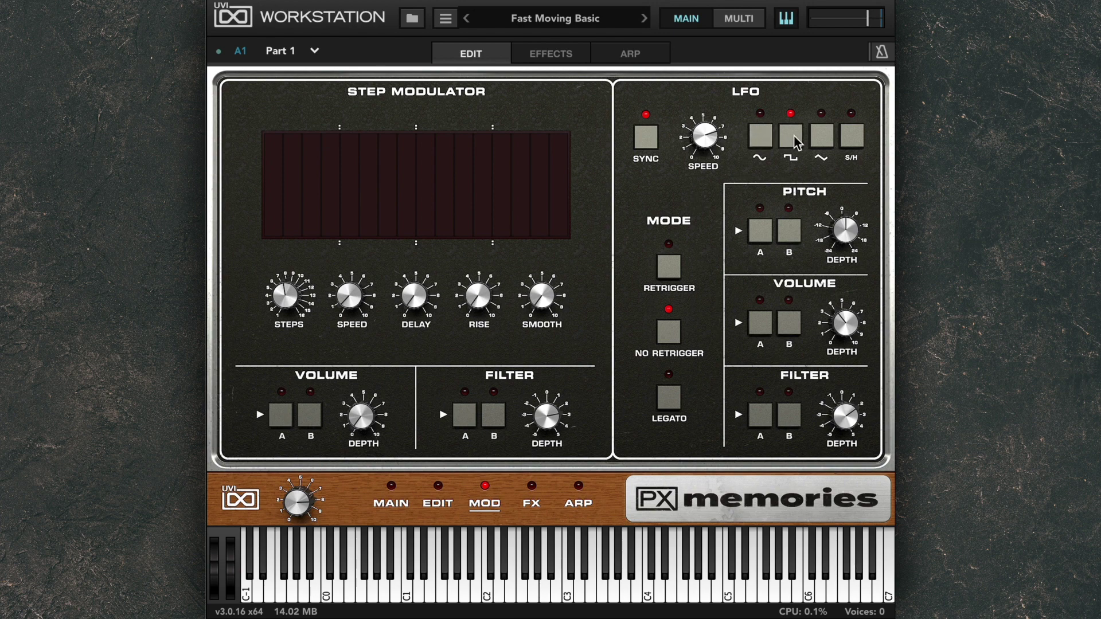
pyautogui.click(853, 137)
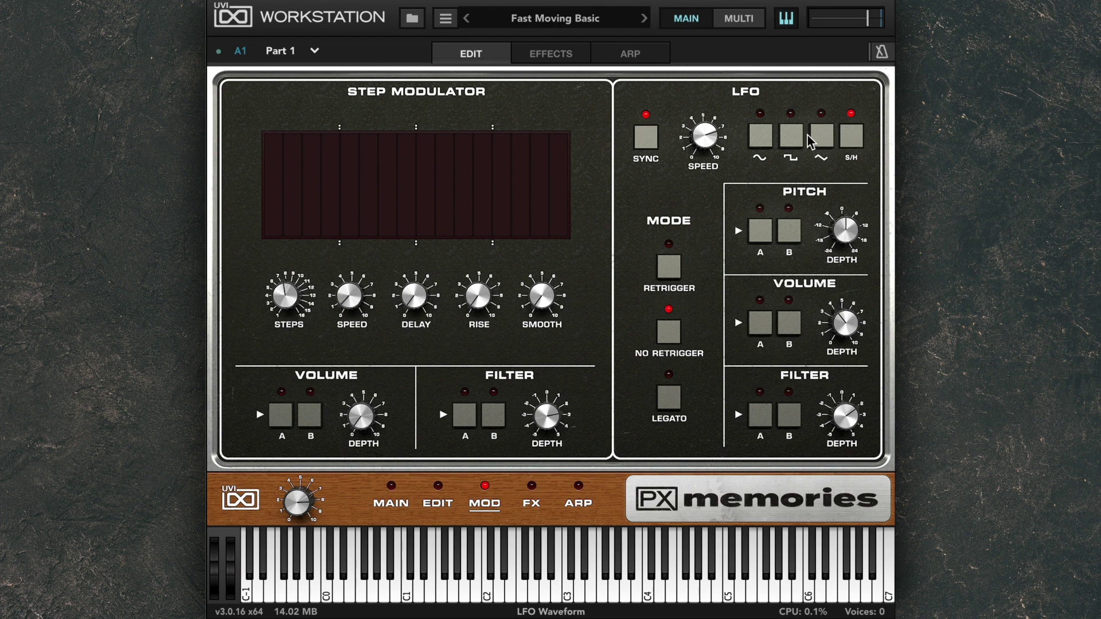
pyautogui.click(768, 136)
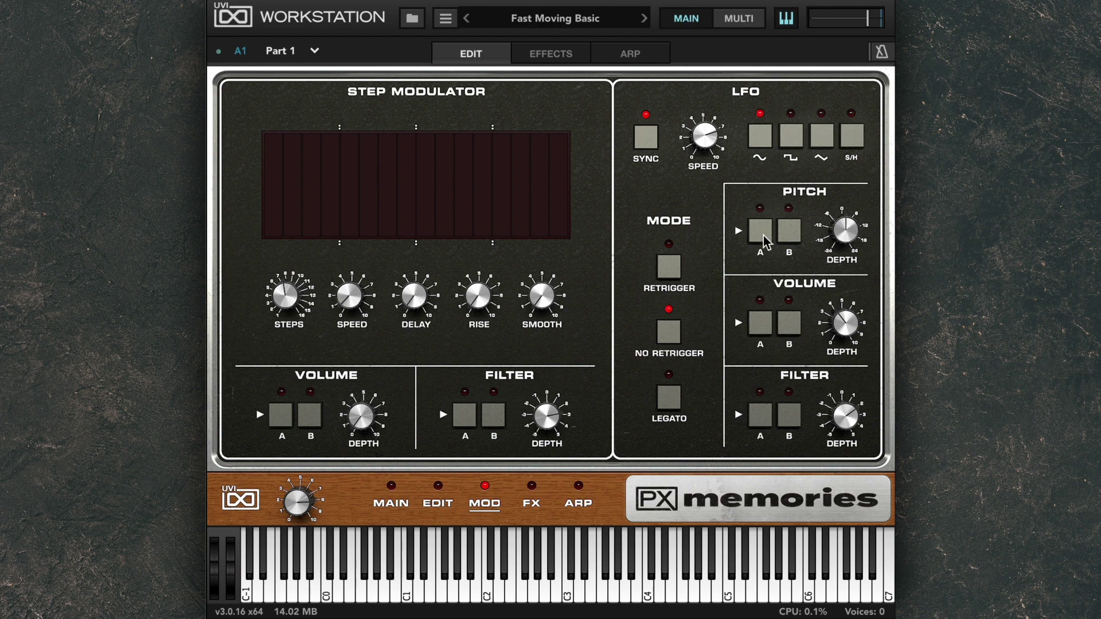
pyautogui.click(764, 236)
pyautogui.click(766, 319)
pyautogui.click(762, 414)
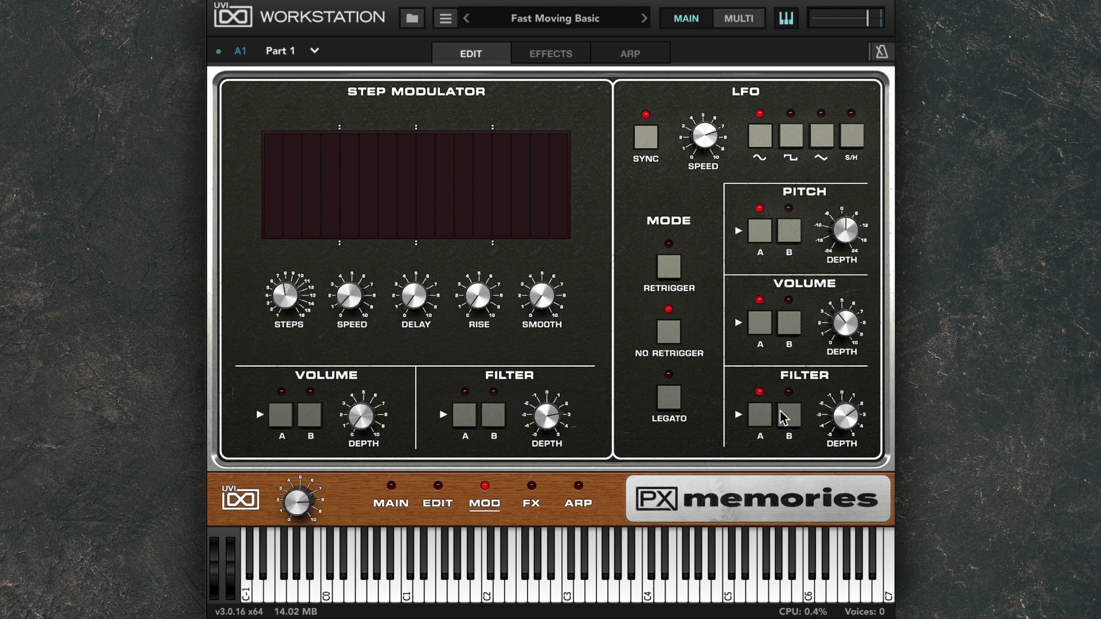
pyautogui.click(786, 416)
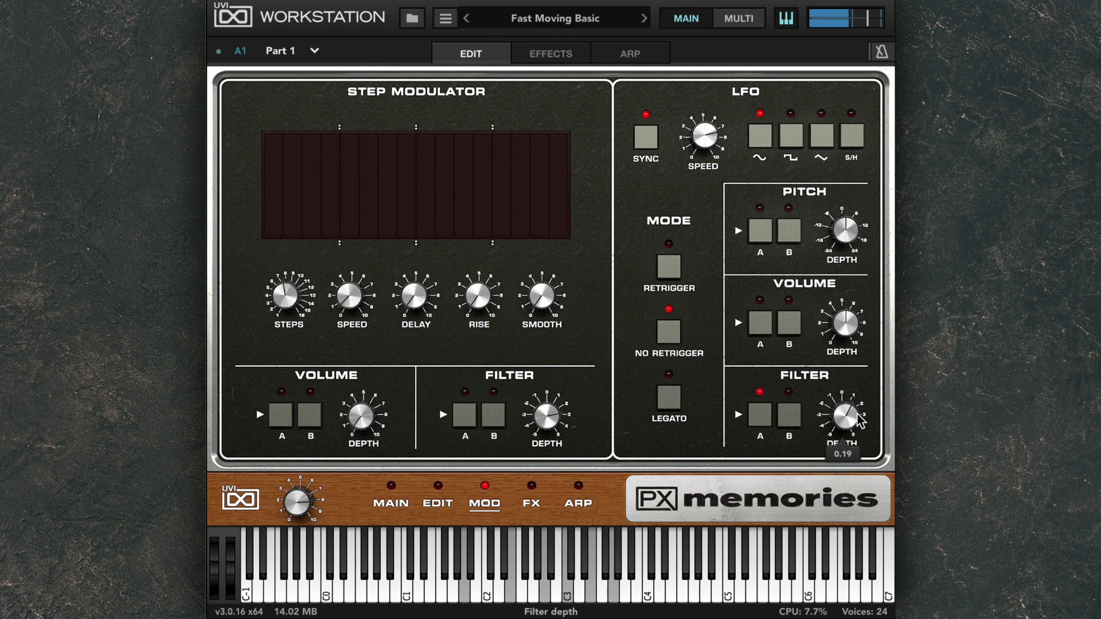
pyautogui.click(793, 135)
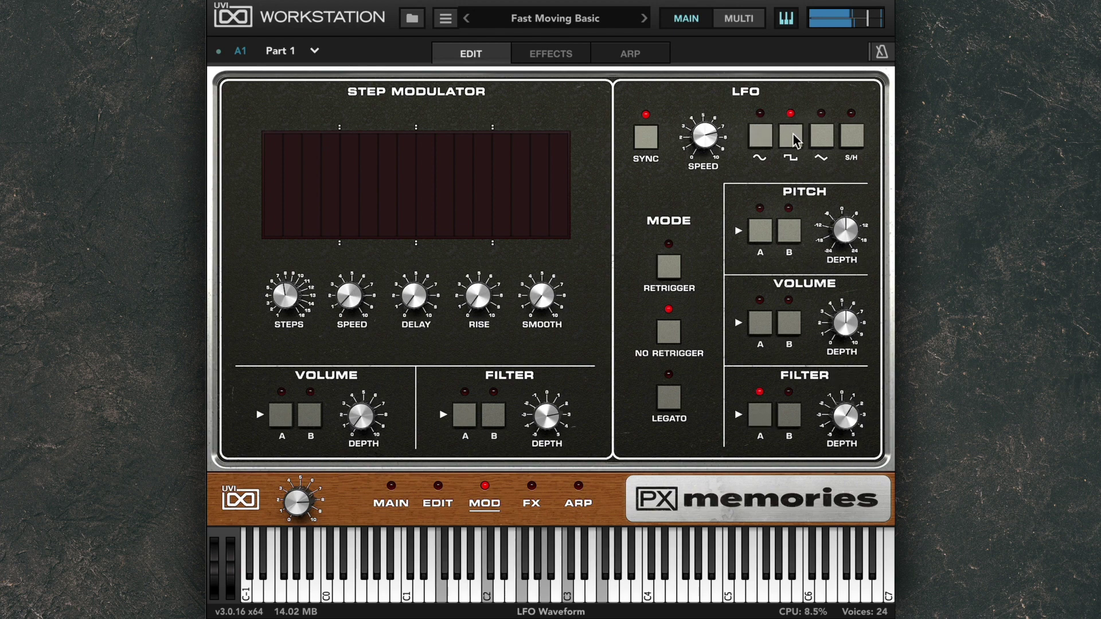
# Step: Send the LFO to layer B volume and lower the Volume depth to 0.36
pyautogui.click(386, 488)
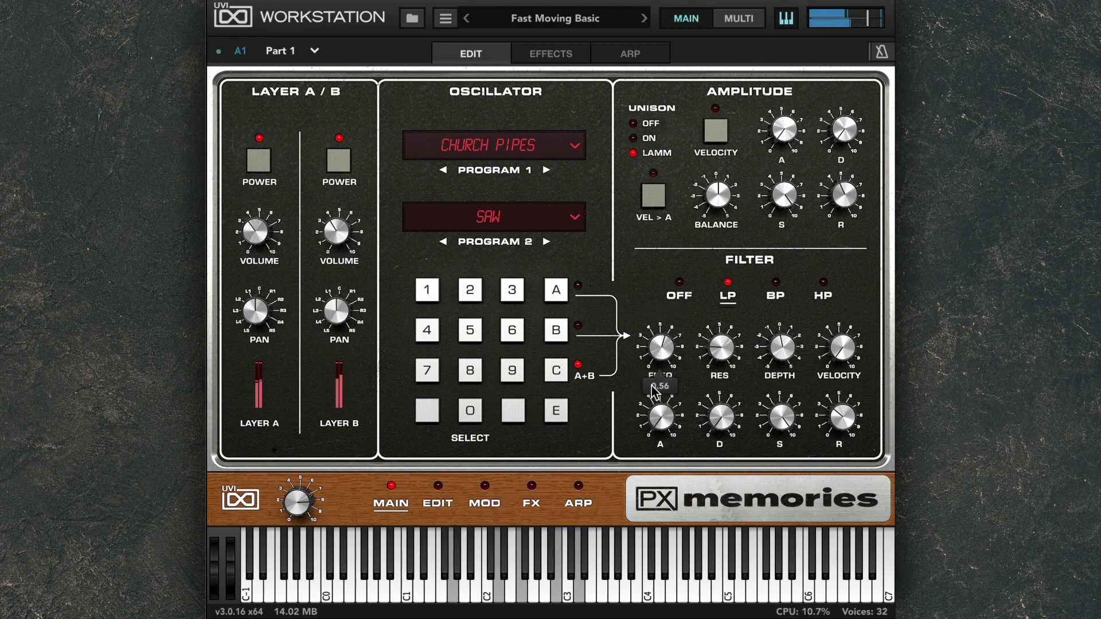
pyautogui.click(488, 485)
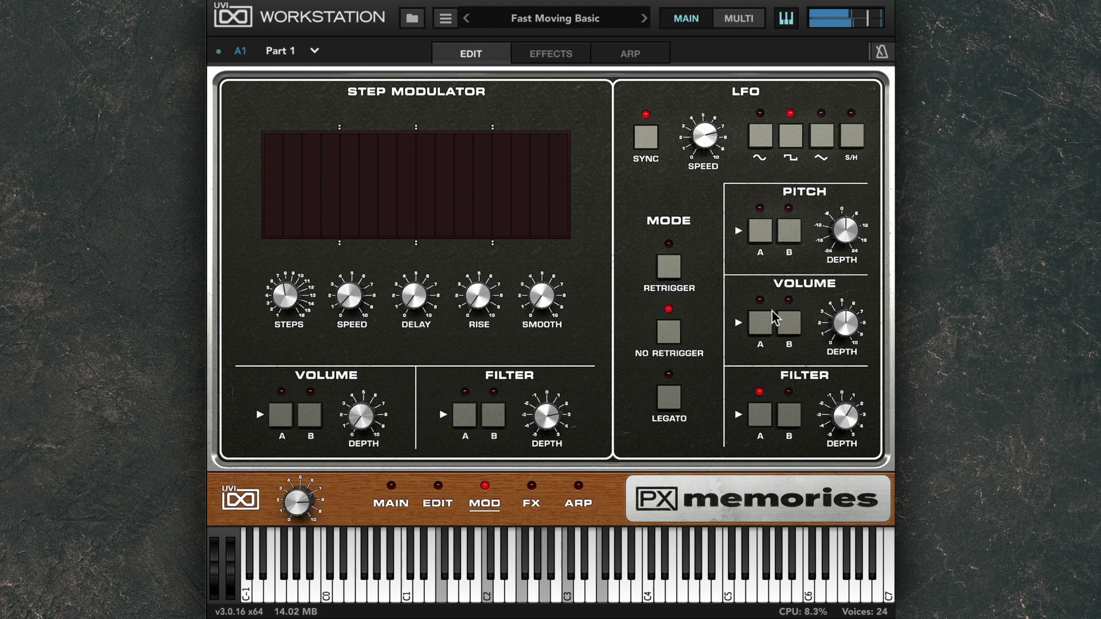
pyautogui.click(788, 323)
pyautogui.moveTo(845, 321)
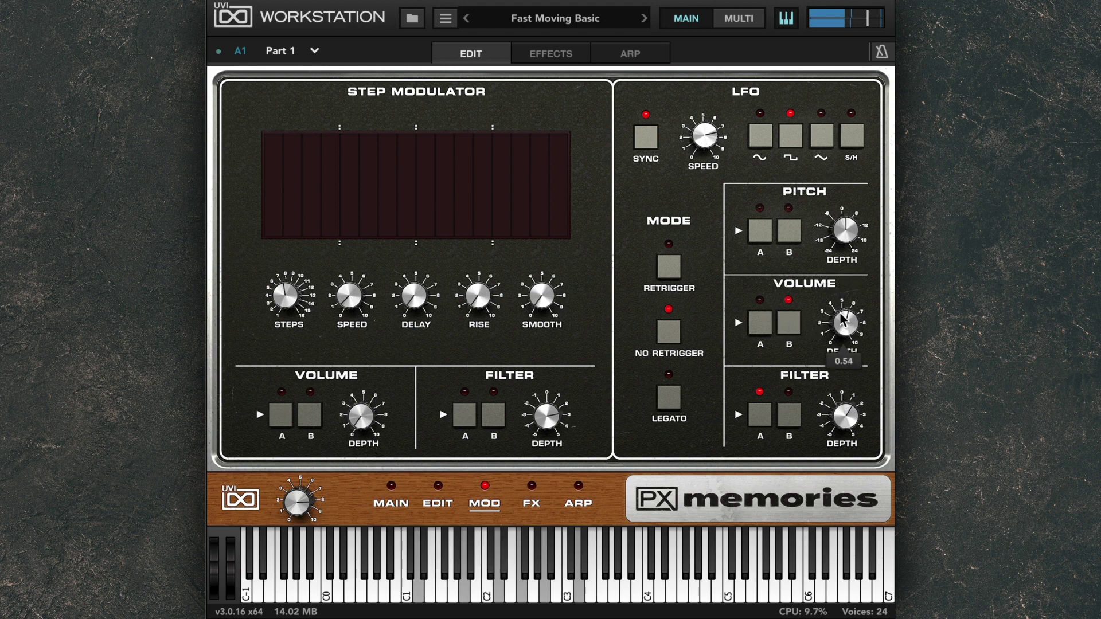
pyautogui.moveTo(843, 320); pyautogui.dragTo(824, 361)
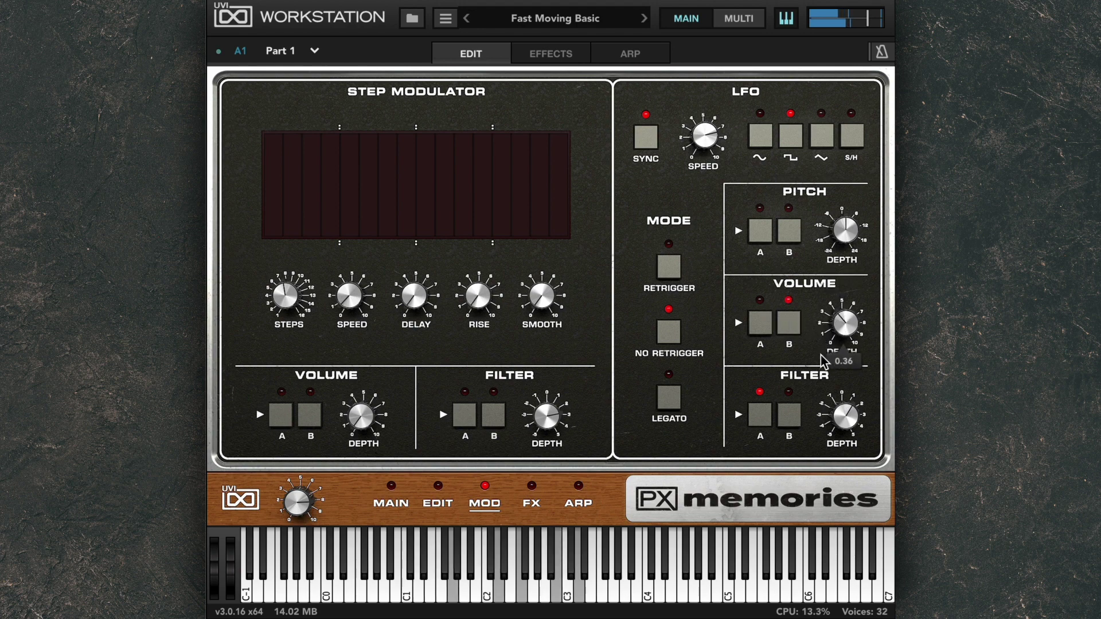
pyautogui.moveTo(711, 143)
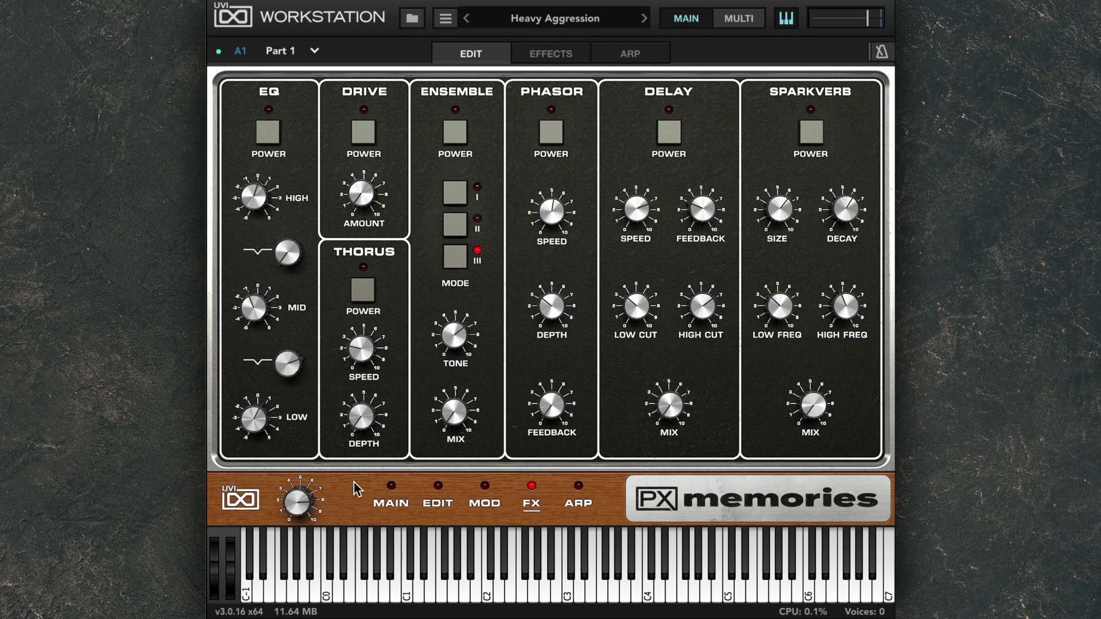
# Step: Power on the EQ, Drive and Thorus effects
pyautogui.click(268, 135)
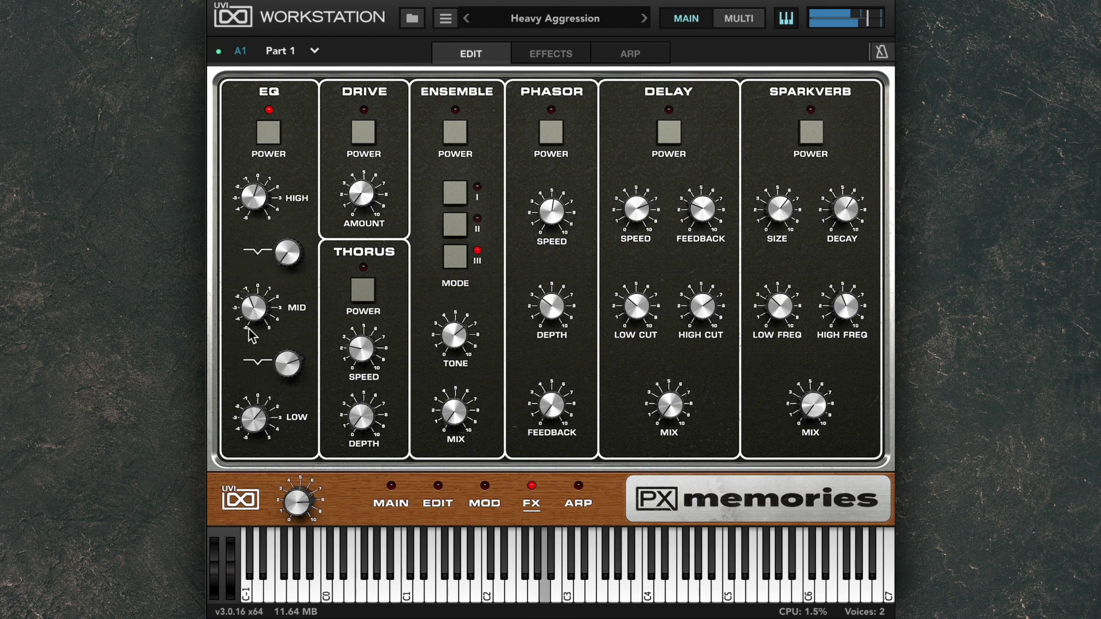
pyautogui.click(363, 132)
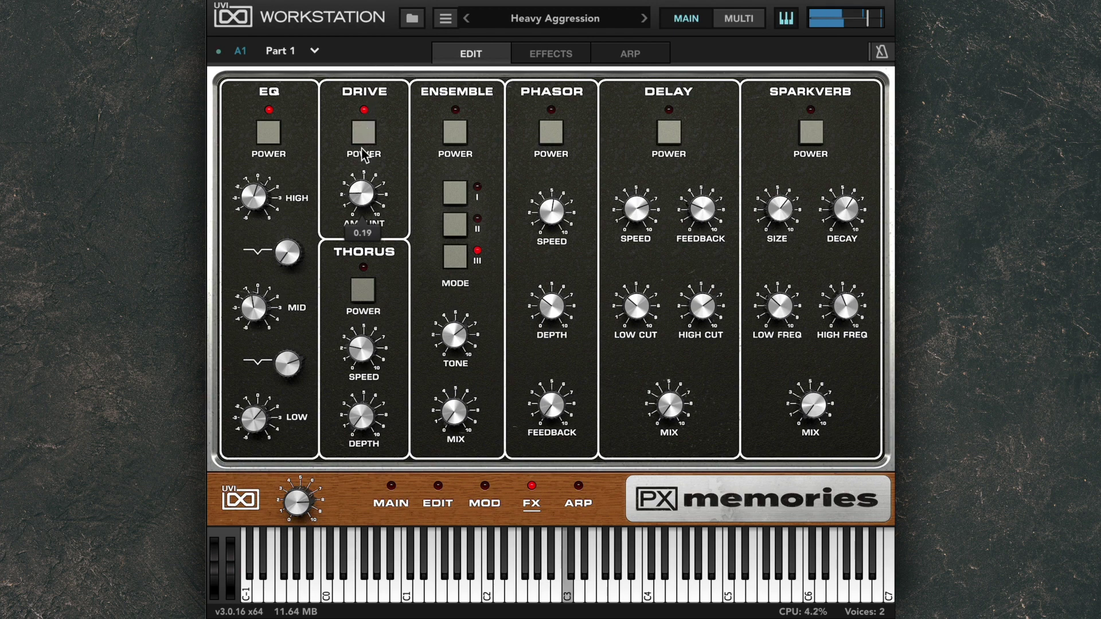
pyautogui.click(370, 290)
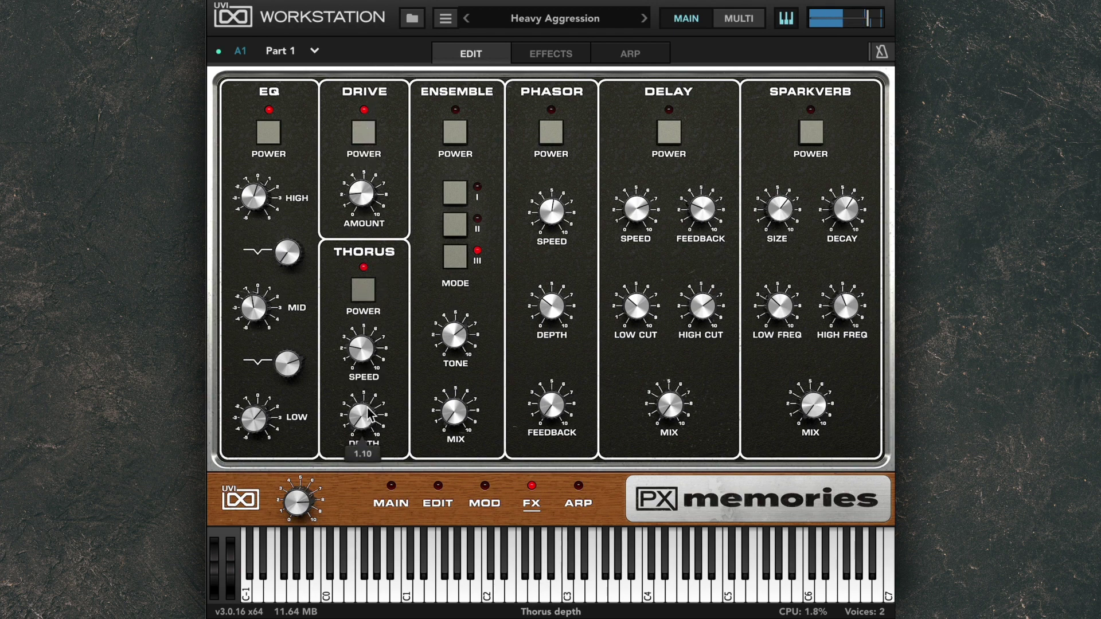
# Step: Try Ensemble and Phasor, then turn them off and keep Thorus on
pyautogui.click(372, 300)
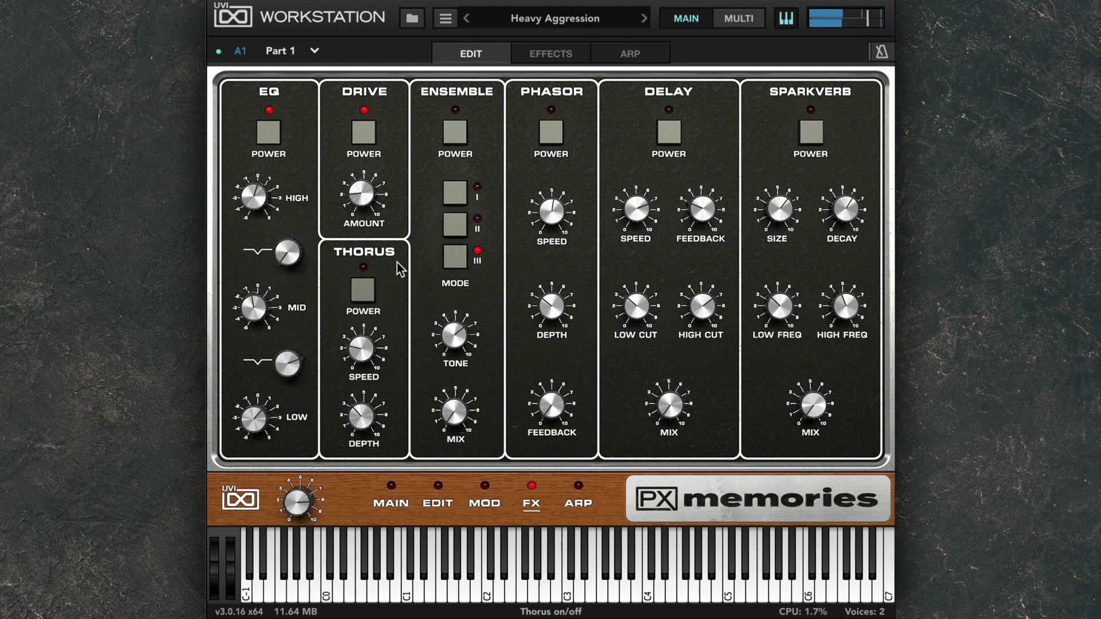
pyautogui.click(455, 132)
pyautogui.moveTo(454, 404); pyautogui.dragTo(471, 388)
pyautogui.click(453, 130)
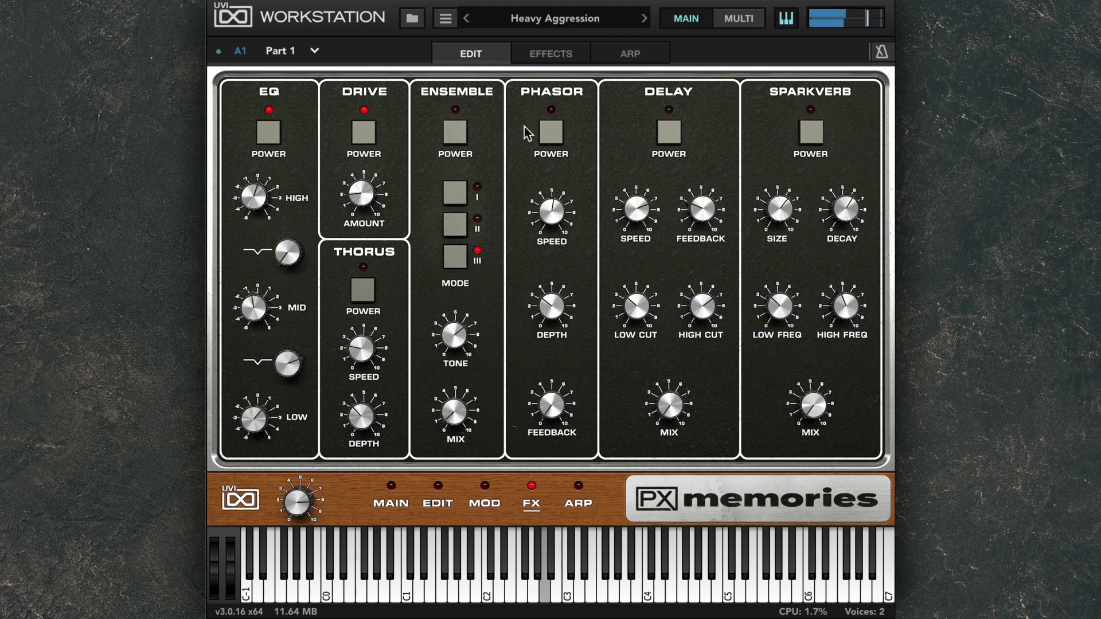
pyautogui.click(550, 132)
pyautogui.moveTo(551, 405)
pyautogui.mouseDown()
pyautogui.moveTo(556, 310)
pyautogui.moveTo(560, 392)
pyautogui.mouseUp()
pyautogui.click(551, 132)
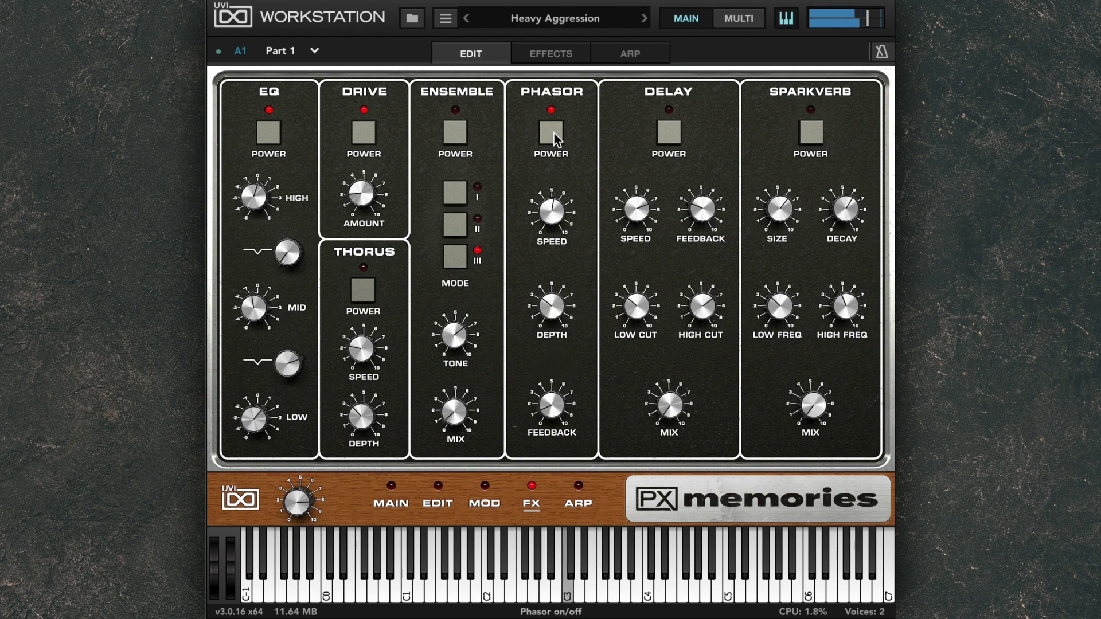
pyautogui.click(361, 288)
# Step: Enable Delay with mix about 0.5 and Sparkverb with mix about 0.55
pyautogui.click(666, 133)
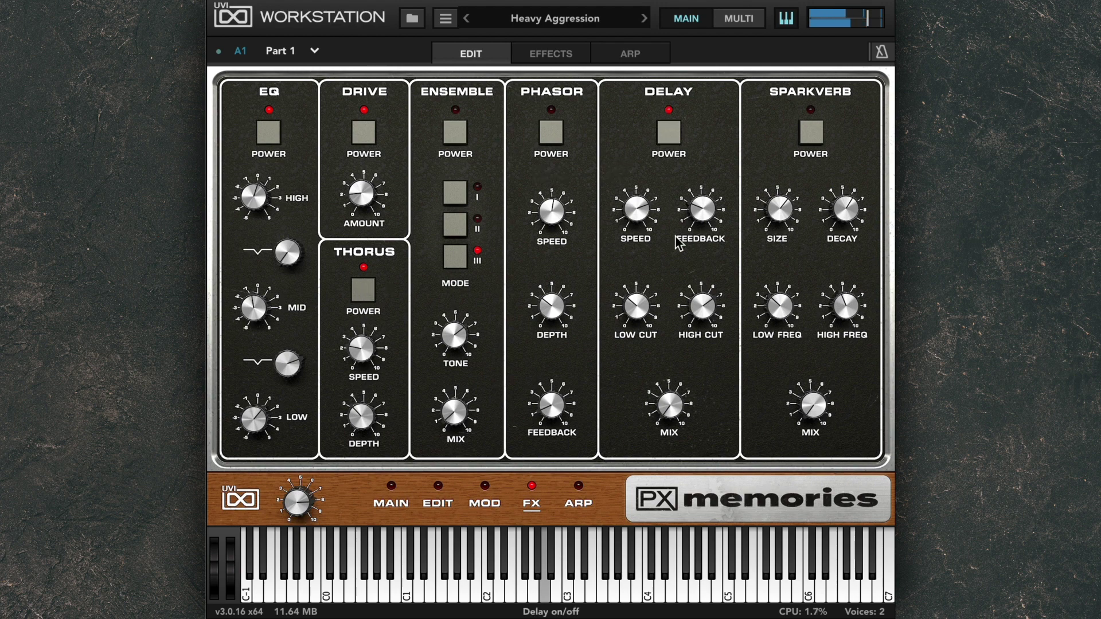
pyautogui.moveTo(681, 313)
pyautogui.mouseDown()
pyautogui.moveTo(691, 282)
pyautogui.moveTo(688, 298)
pyautogui.mouseUp()
pyautogui.click(810, 135)
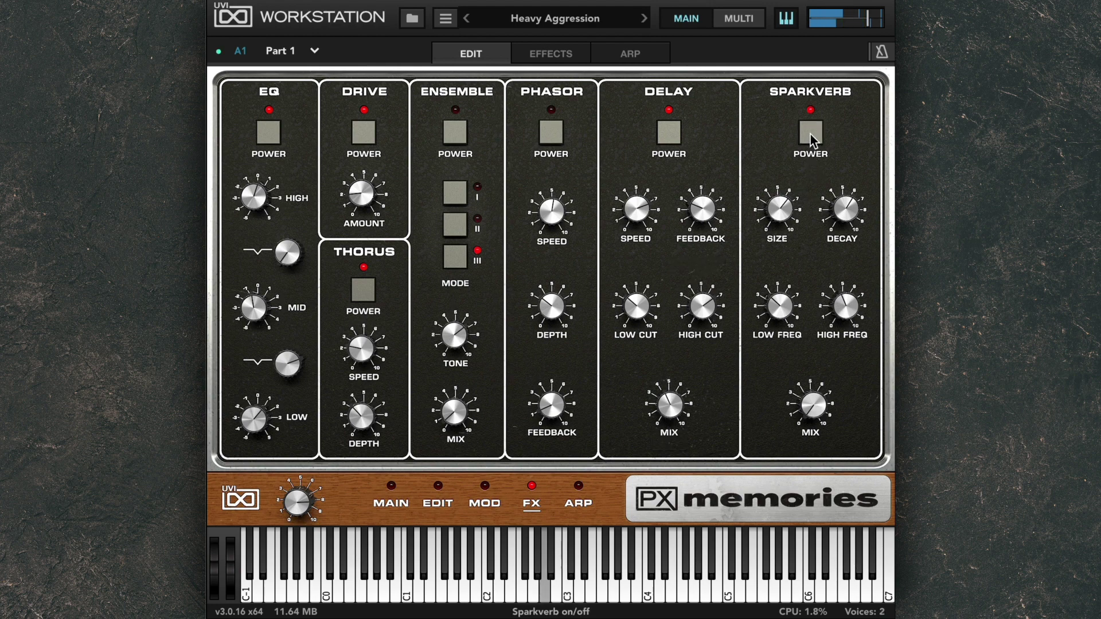
pyautogui.moveTo(811, 404); pyautogui.dragTo(819, 366)
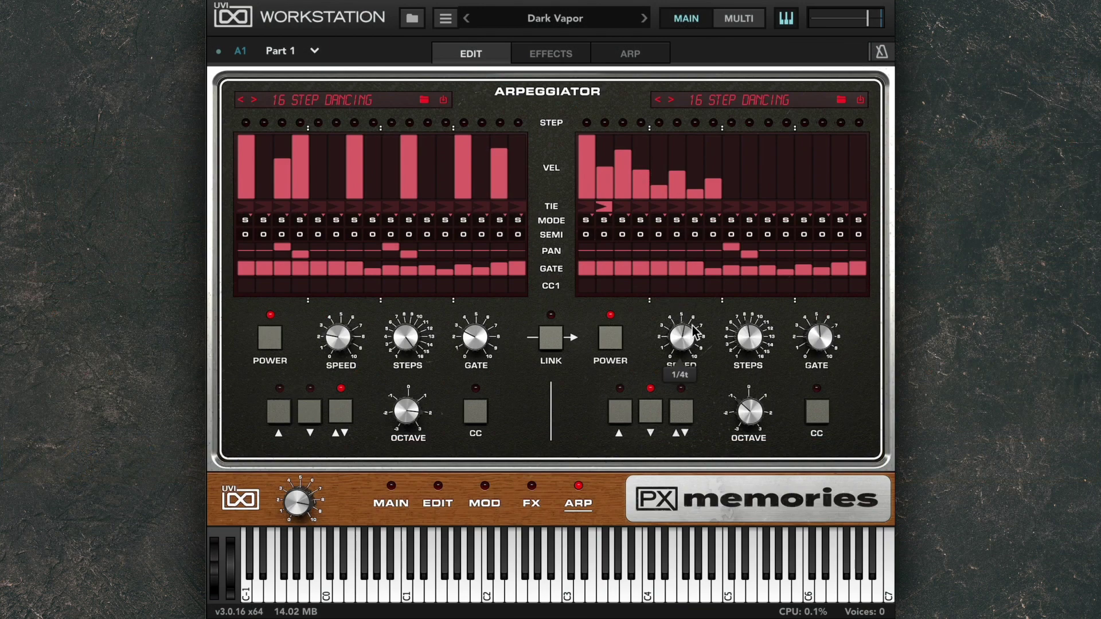
# Step: Change the right arpeggiator's speed and browse the Bassline pattern presets
pyautogui.moveTo(693, 326); pyautogui.dragTo(752, 312)
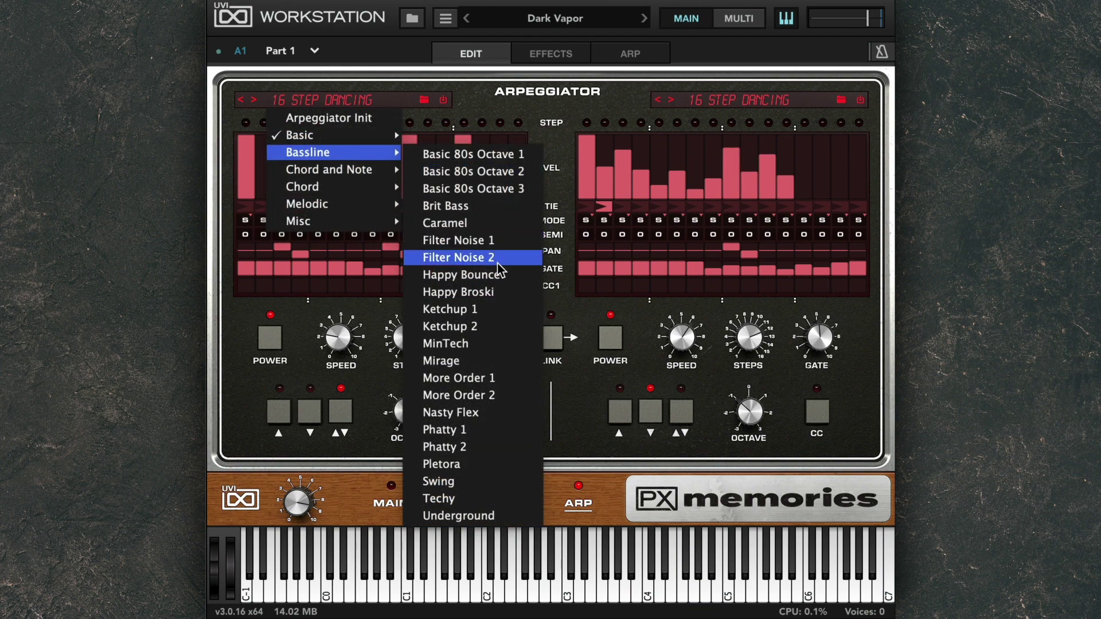
pyautogui.click(497, 259)
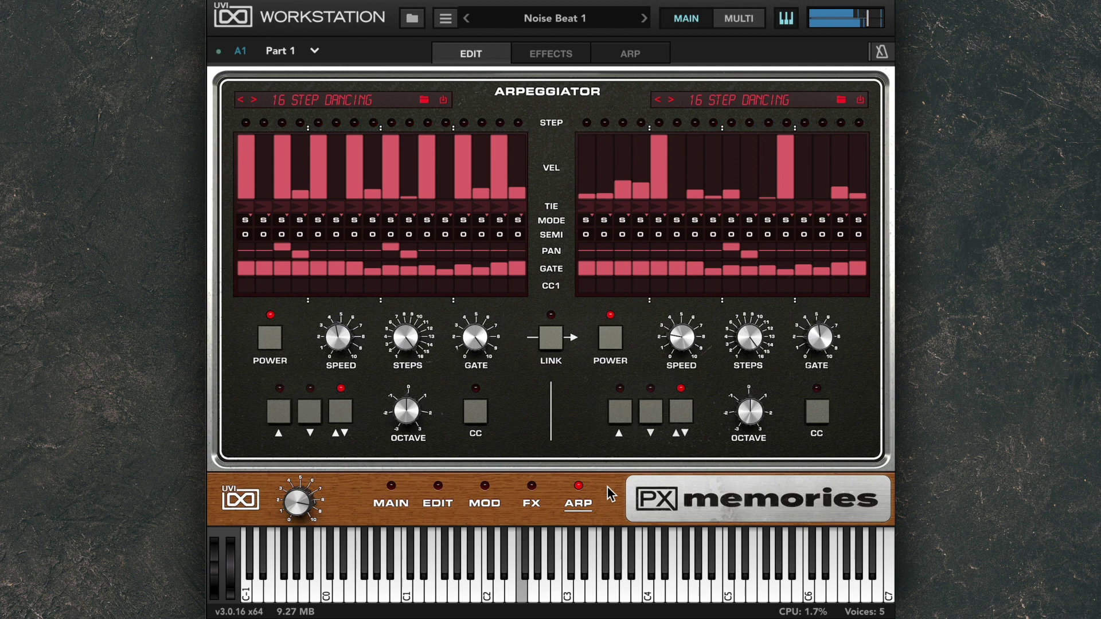
# Step: Raise the Noise Beat 1 filter cutoff to about 0.51, then settle it at 0.46
pyautogui.click(393, 484)
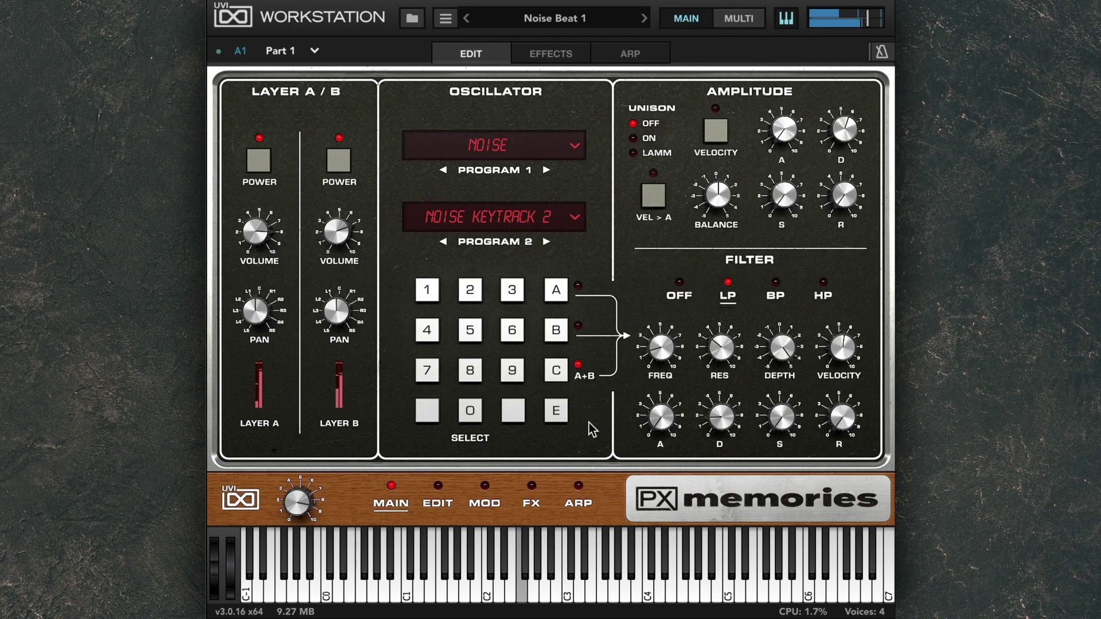
pyautogui.moveTo(671, 353)
pyautogui.moveTo(671, 353); pyautogui.dragTo(678, 255)
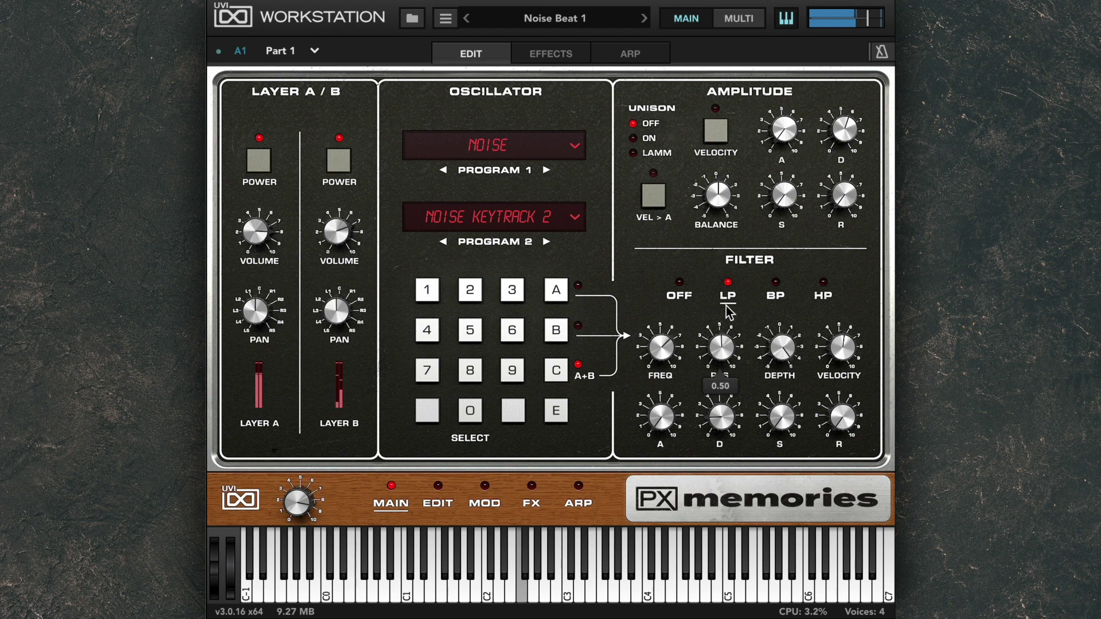
pyautogui.moveTo(716, 358)
pyautogui.moveTo(662, 344); pyautogui.dragTo(657, 438)
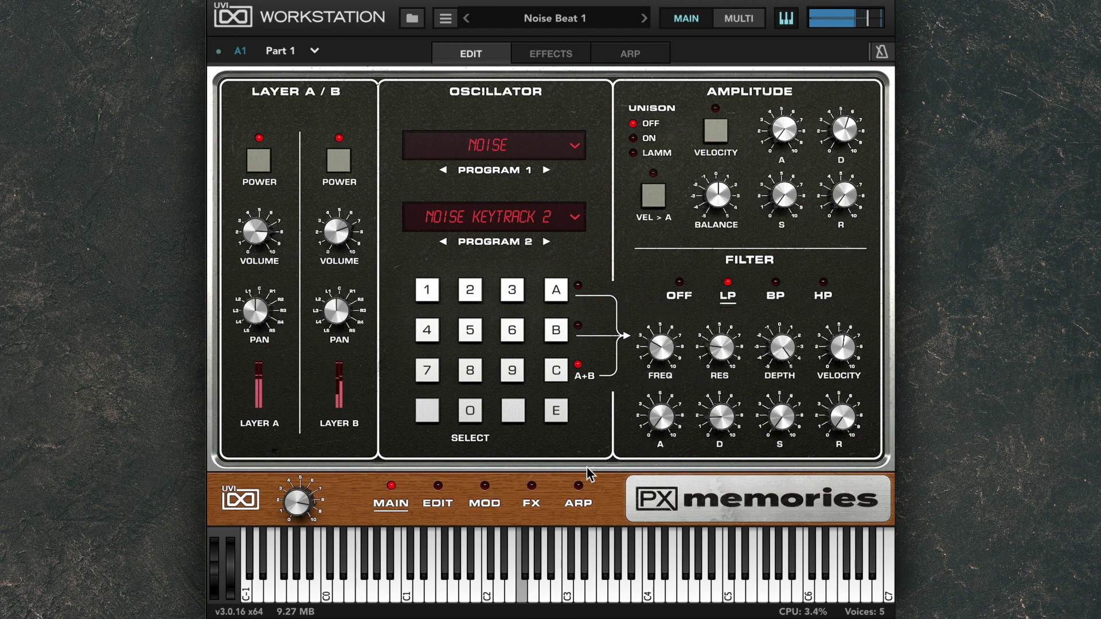
pyautogui.click(579, 486)
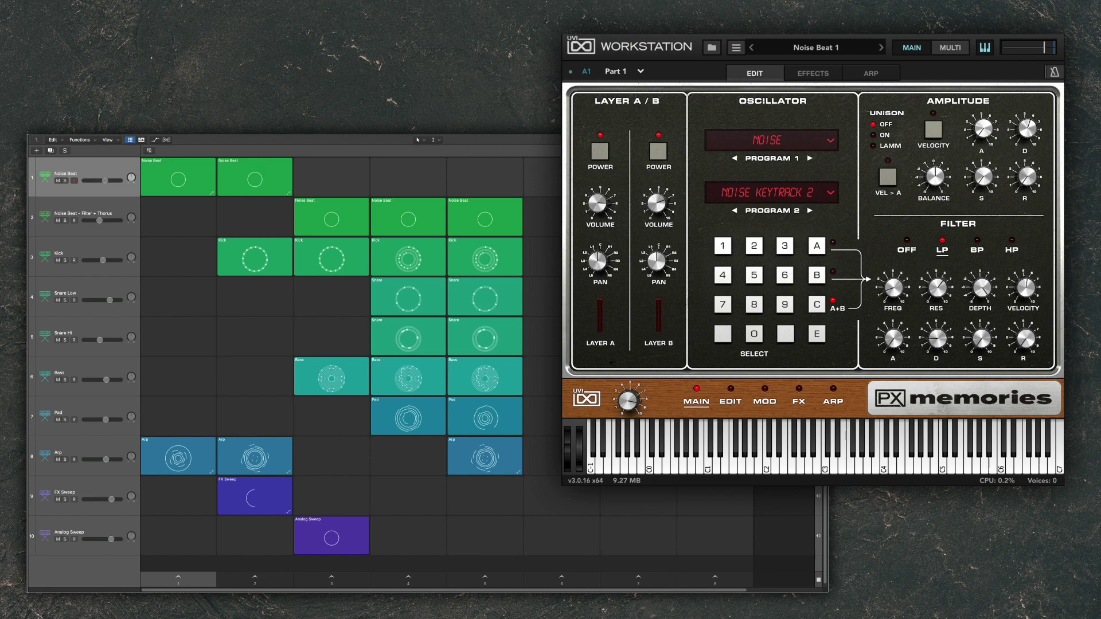
# Step: Start the Live Loops beat from the first column of cells
pyautogui.press('space')
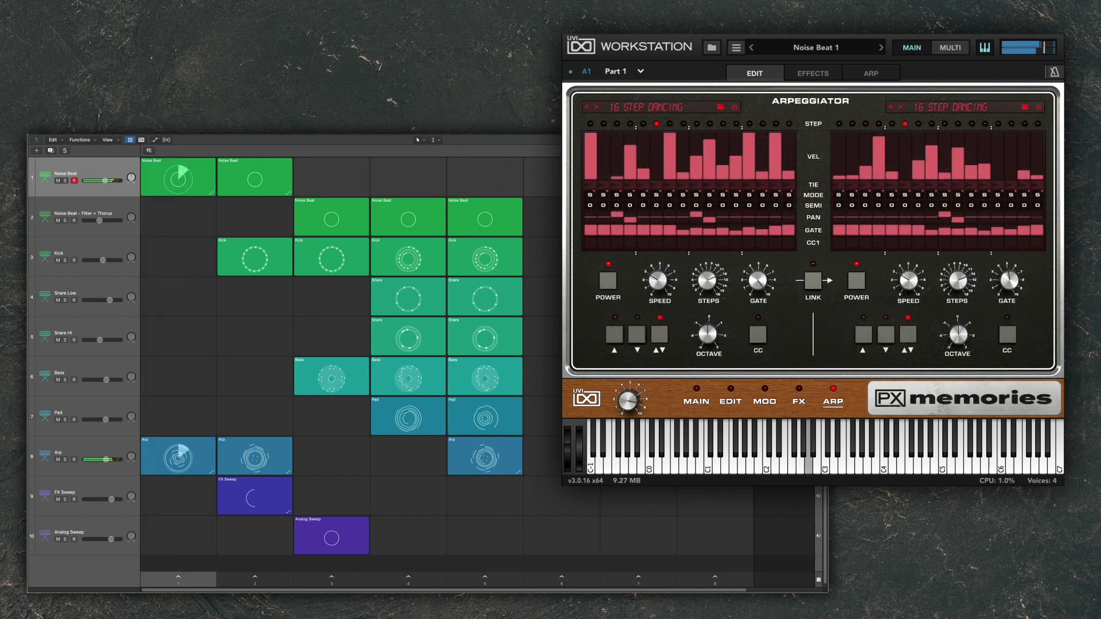